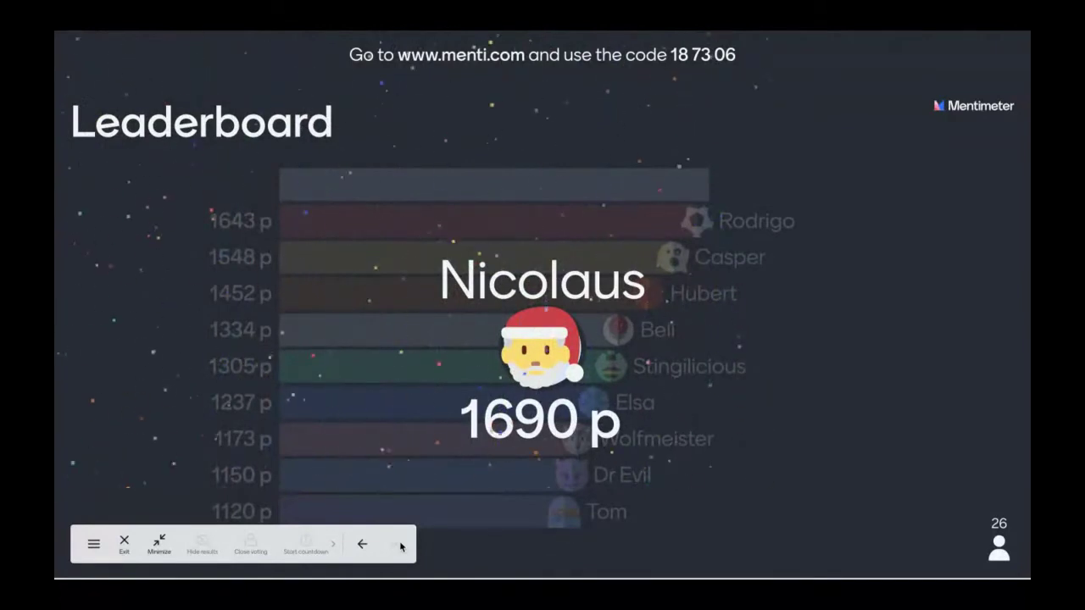
Step: Exit the live Mentimeter presentation and return to the editor's Leaderboard slide
left_click(124, 545)
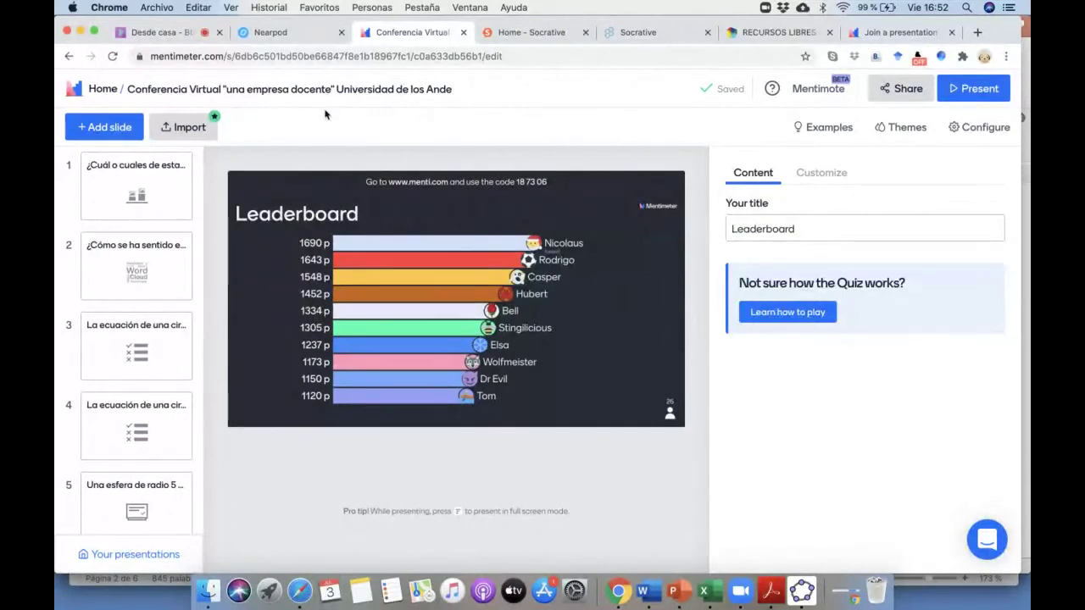
left_click_drag(224, 56, 149, 61)
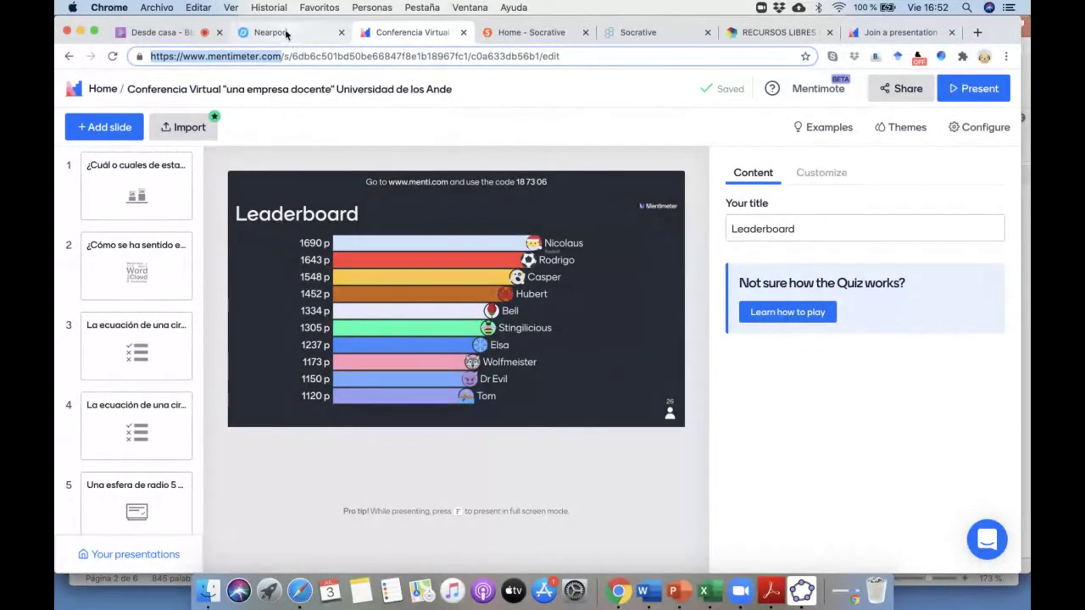
Step: Replace the Mentimeter join page with nearpod.com's Mi Biblioteca library, then switch to Safari
left_click(891, 34)
left_click(212, 56)
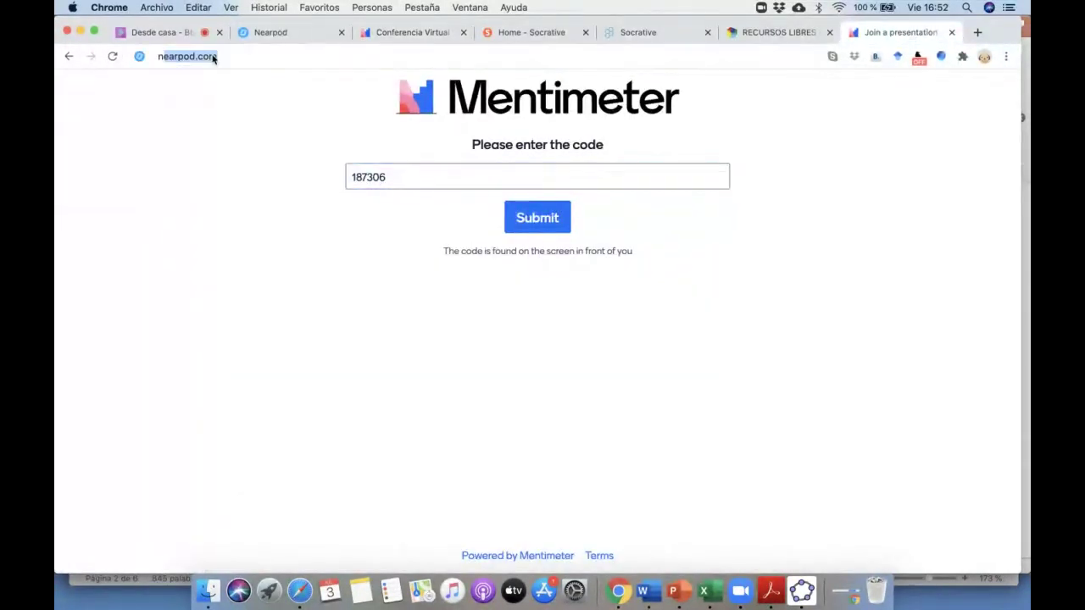
type("near")
key("Return")
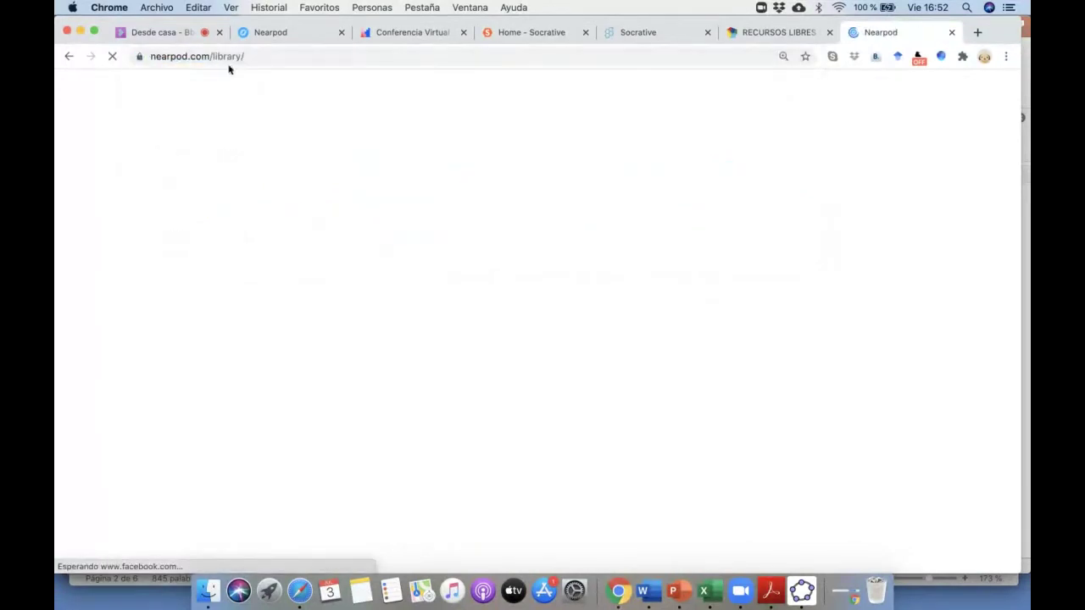
left_click(261, 57)
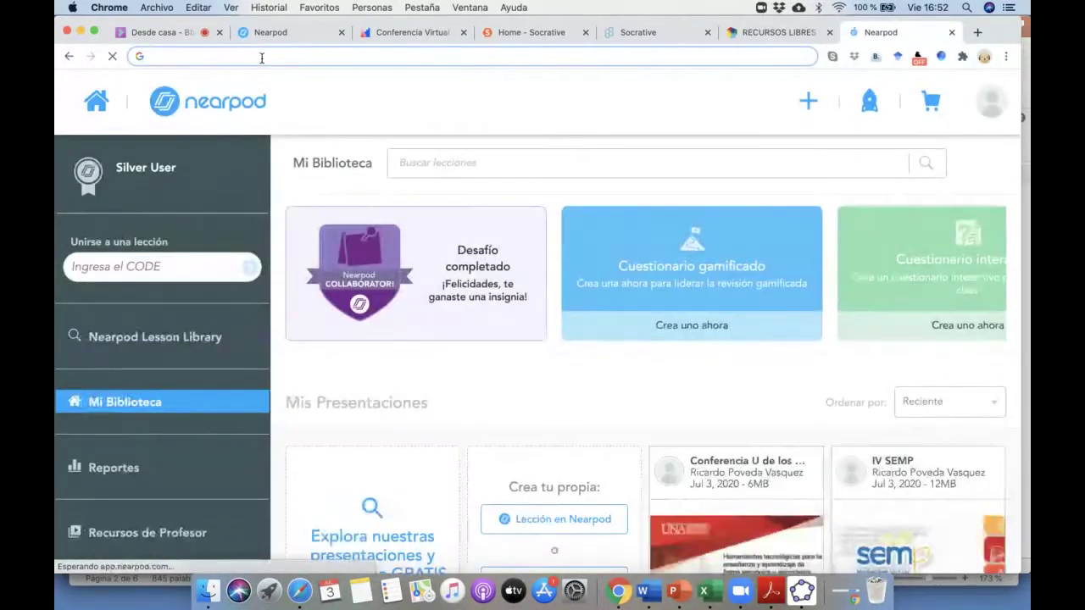
type("near")
key("Right")
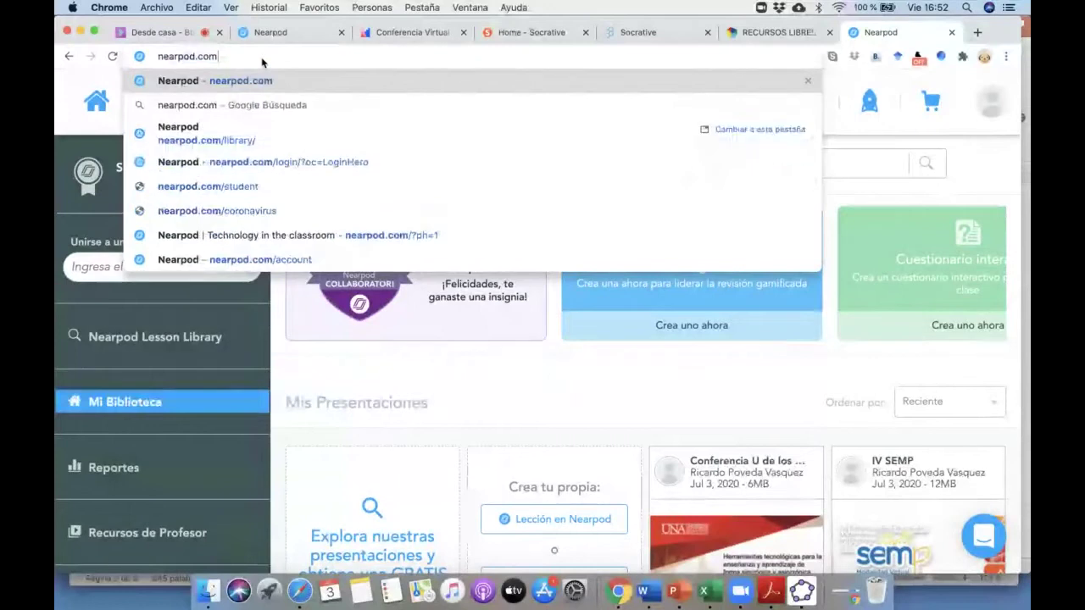
key("Return")
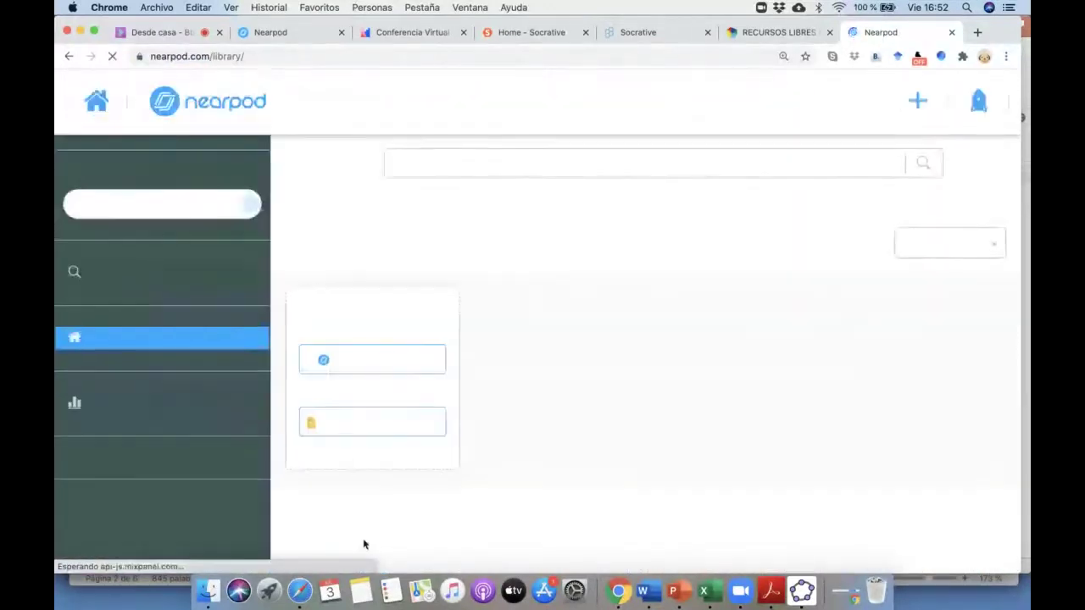
left_click(293, 595)
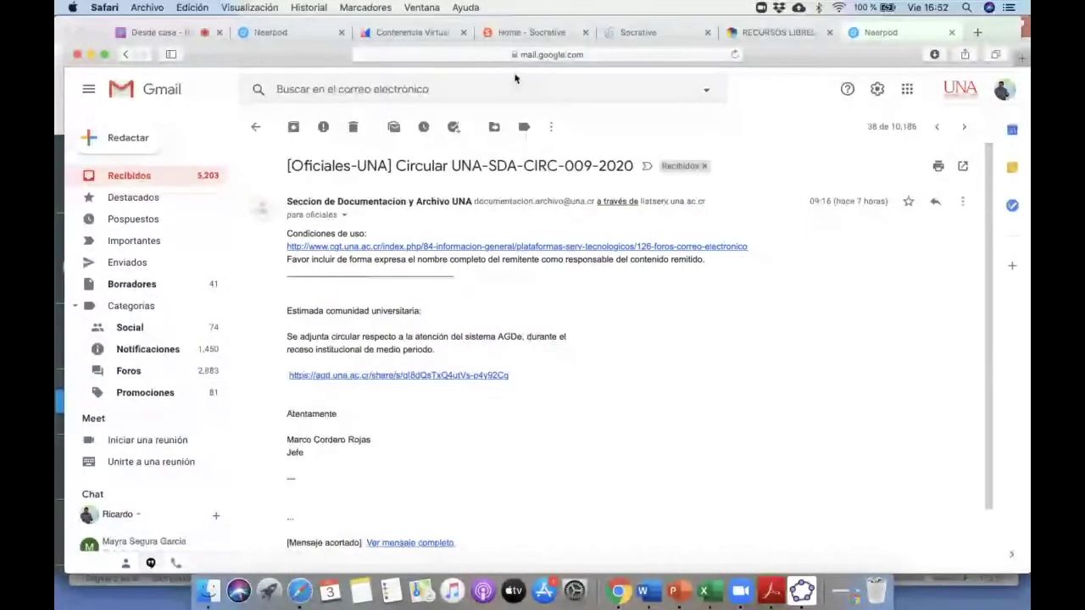
Step: Load nearpod.com in Safari in place of the Gmail message, showing the Join a Lesson code entry
left_click(513, 56)
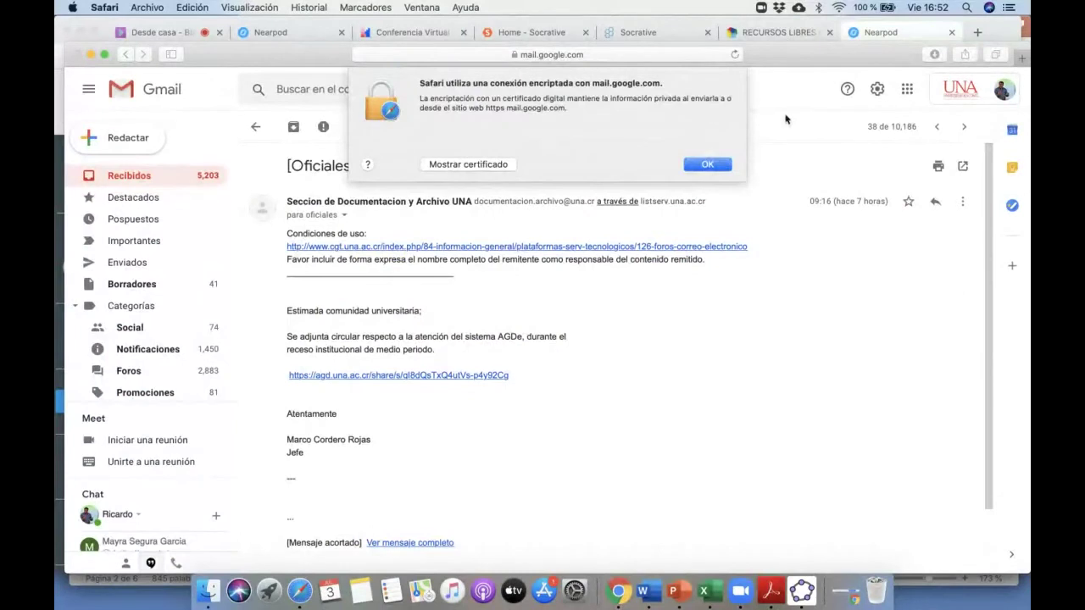
left_click(701, 163)
left_click(547, 56)
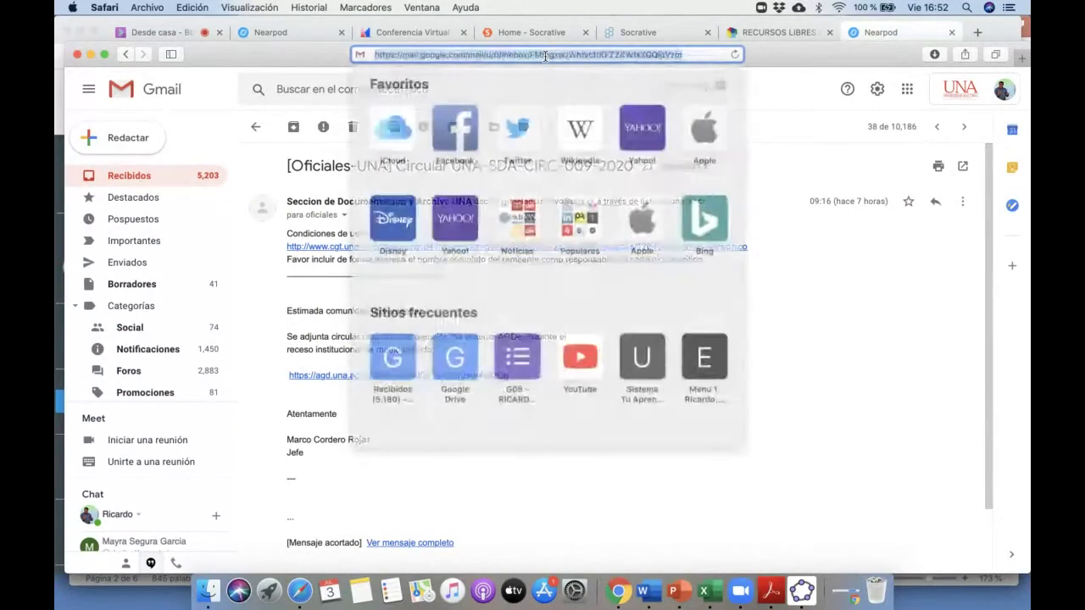
type("nearpod.com")
key("Return")
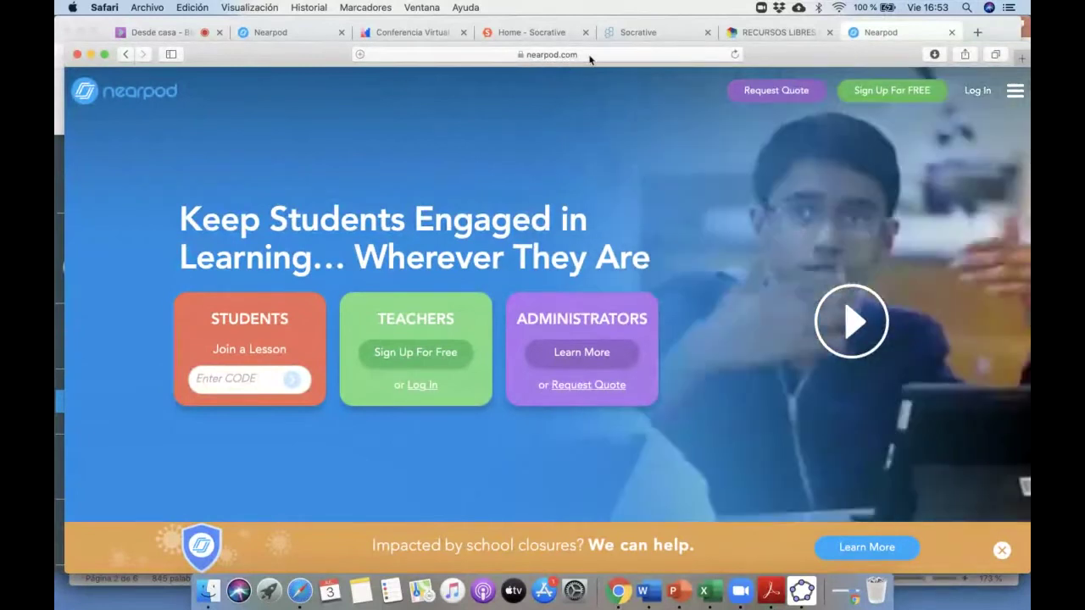
Step: Back in Chrome's Nearpod library, launch the Conferencia lesson as a Sesión Live
left_click(278, 31)
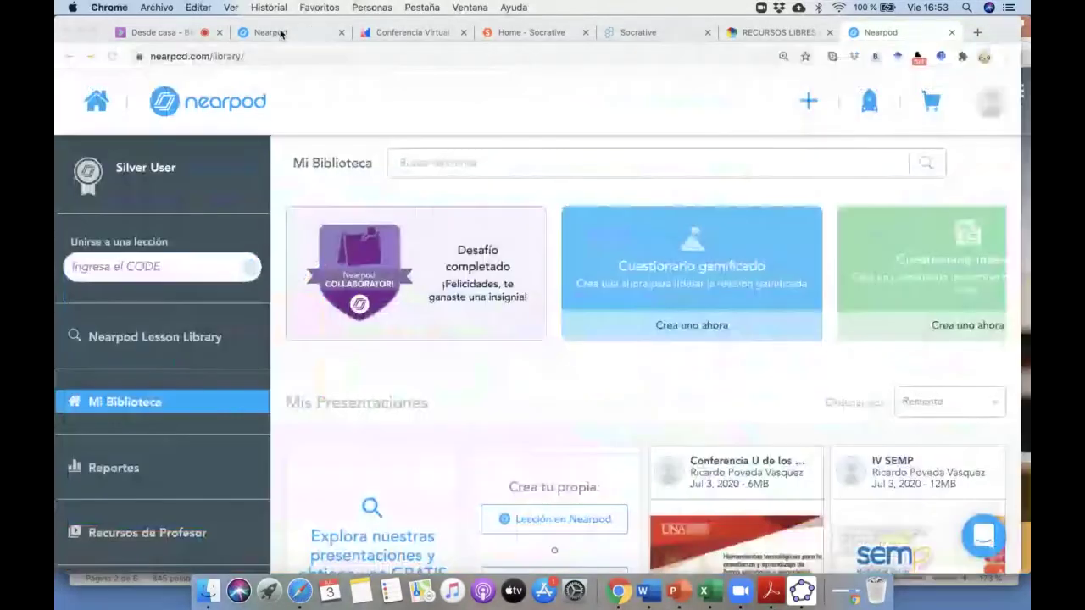
scroll(634, 429, "down", 3)
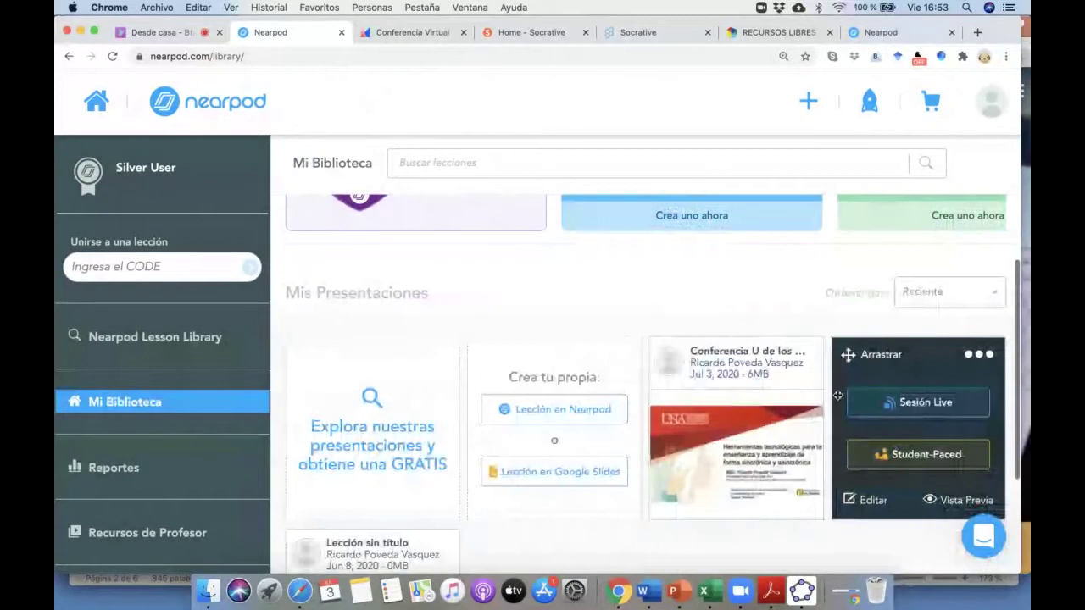
left_click(719, 407)
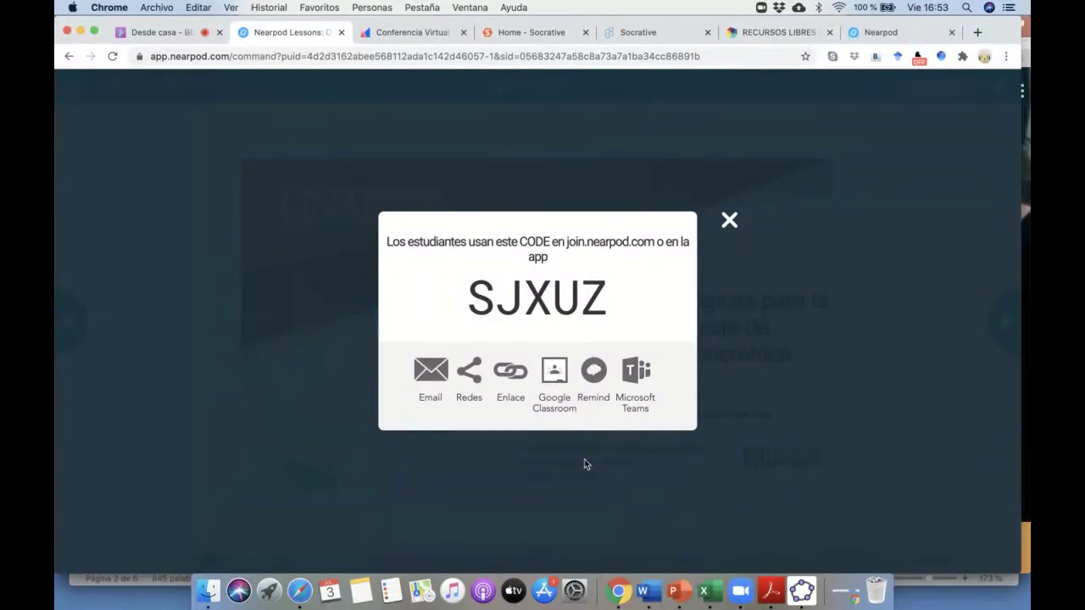
left_click(299, 590)
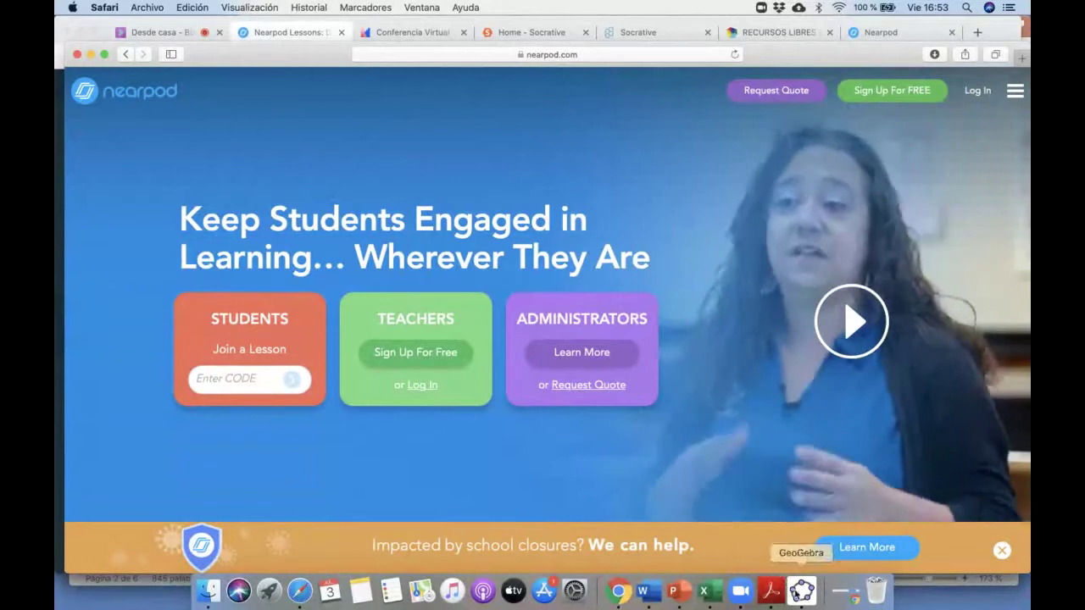
left_click(620, 590)
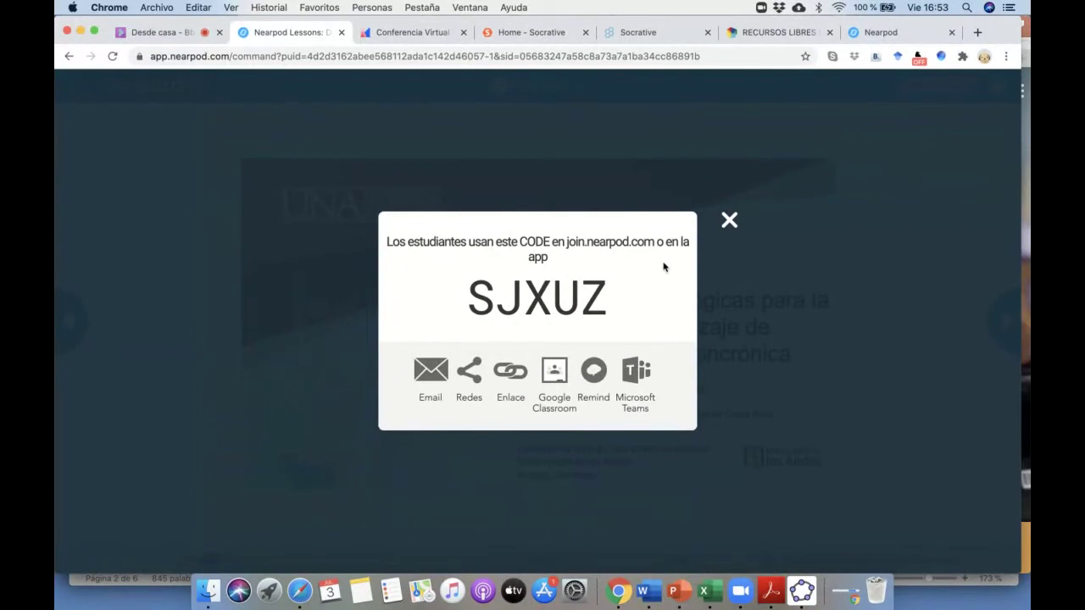
left_click(729, 222)
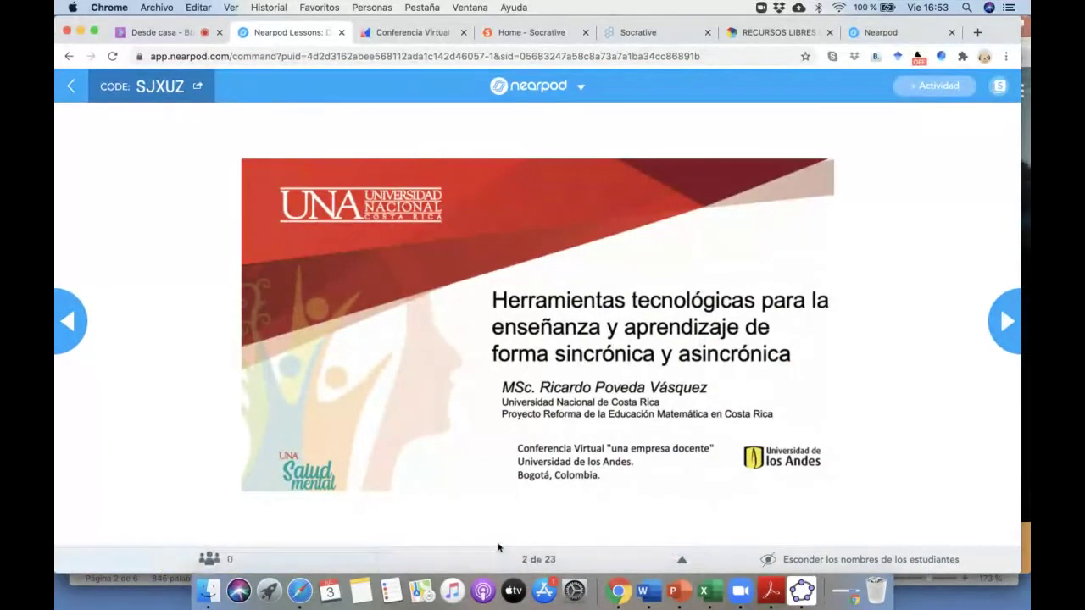
Step: Check Listado de estudiantes to confirm 15 students have joined, then close it
left_click(216, 559)
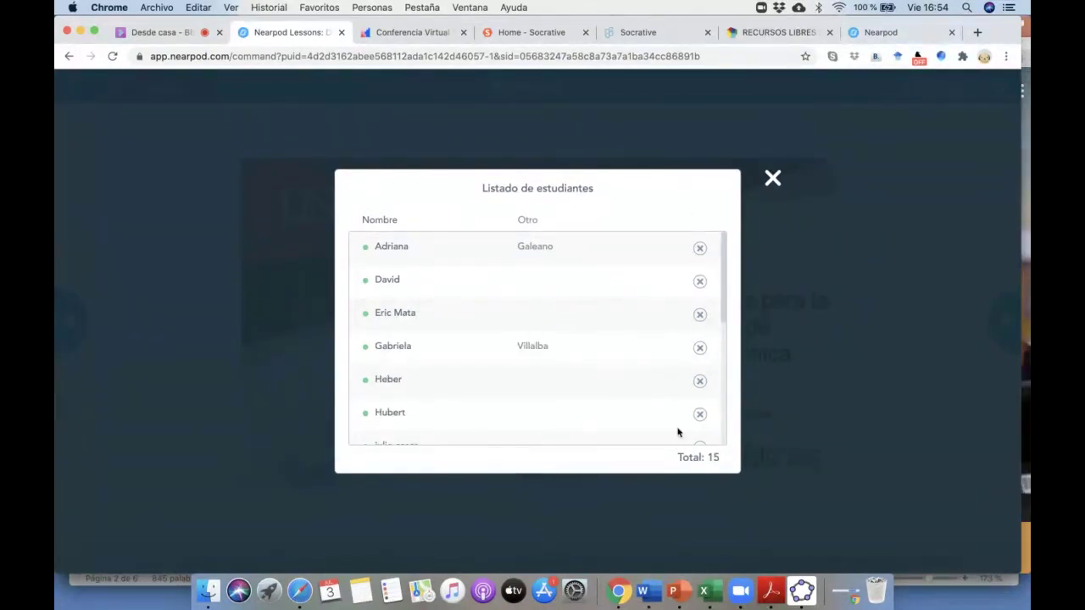
left_click(772, 179)
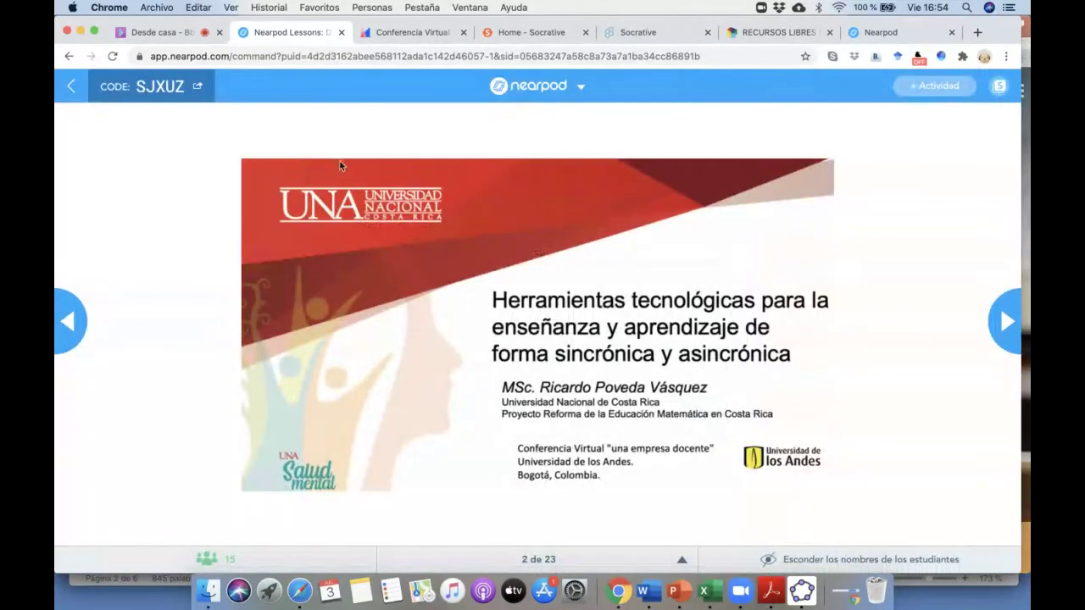
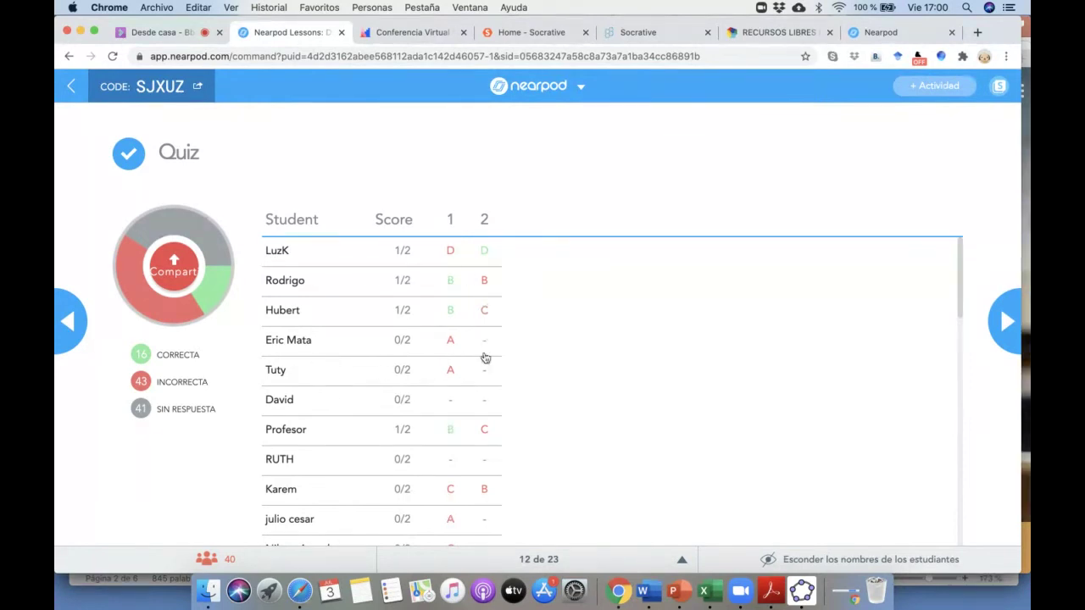
Step: Scroll through the slide 12 Quiz results table to review each student's score and answers
scroll(531, 380, "down", 3)
scroll(530, 380, "up", 3)
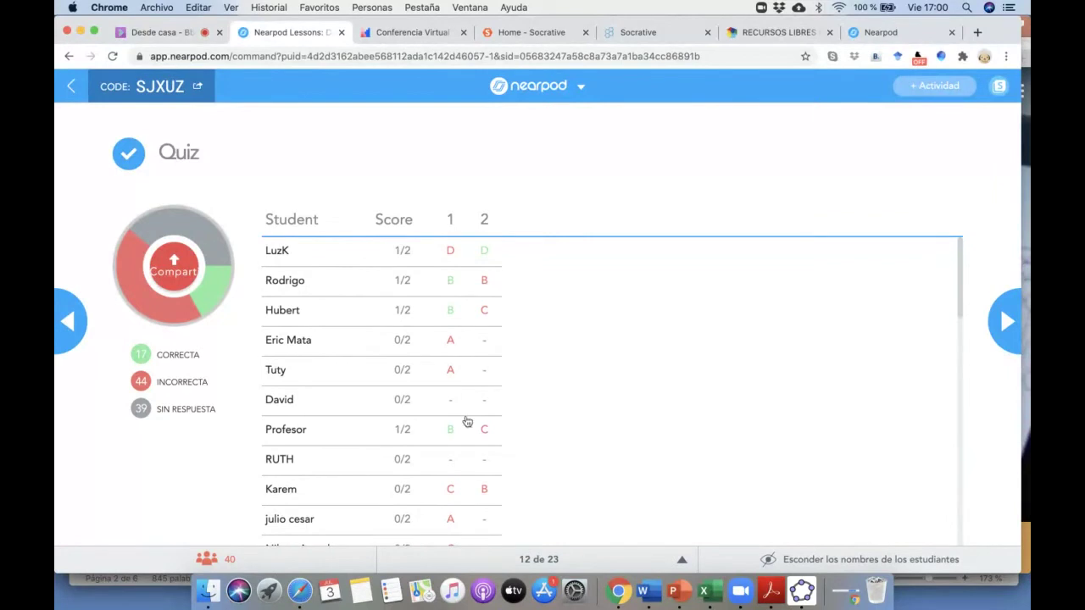
Step: Enable 'Esconder los nombres de los estudiantes', check the anonymised list, then share the results with 'Compartir'
left_click(920, 560)
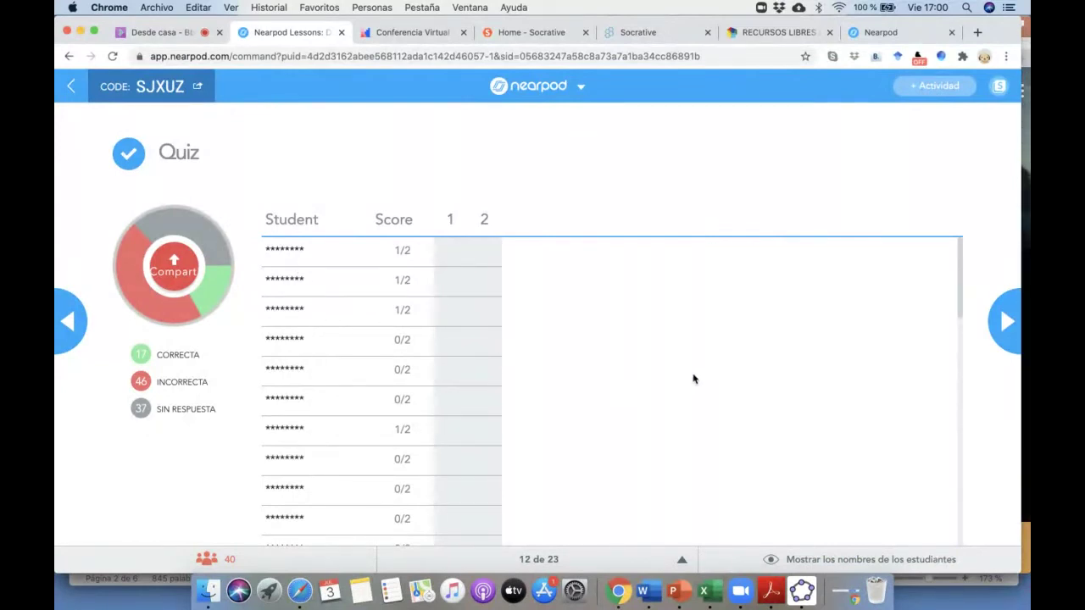
scroll(693, 379, "down", 1)
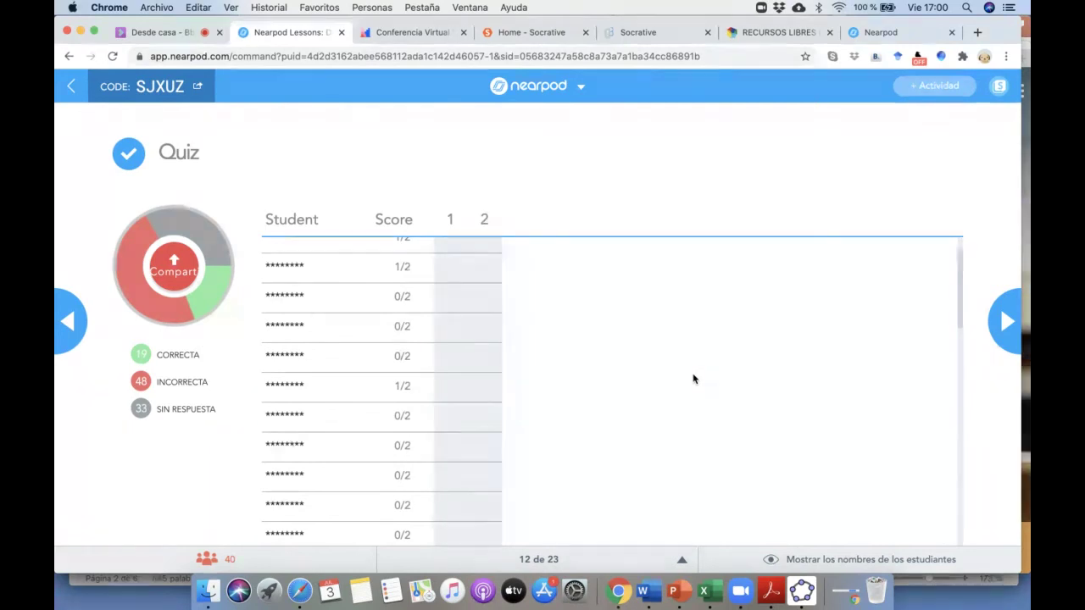
scroll(693, 379, "down", 10)
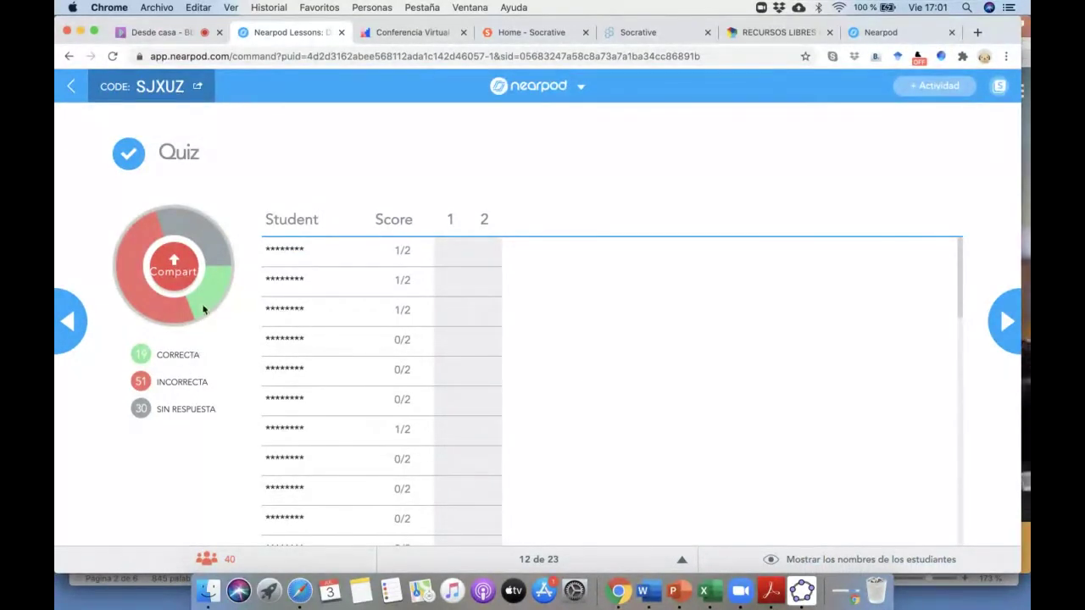
left_click(175, 271)
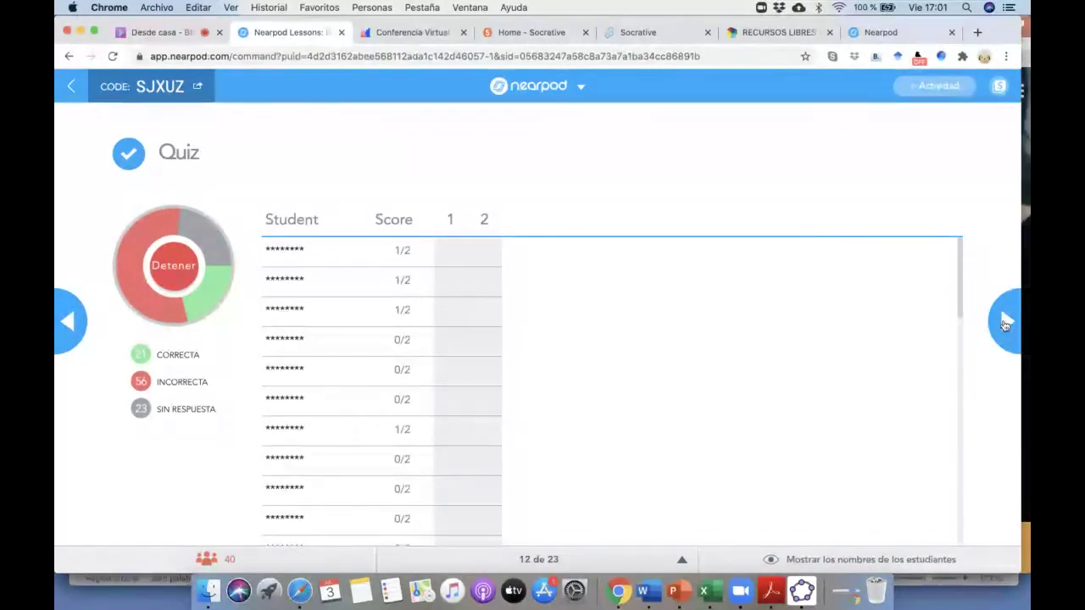
Step: Advance to slide 13 of 23, the 13 cm perimeter drawing task, and browse the student sketches
left_click(1005, 322)
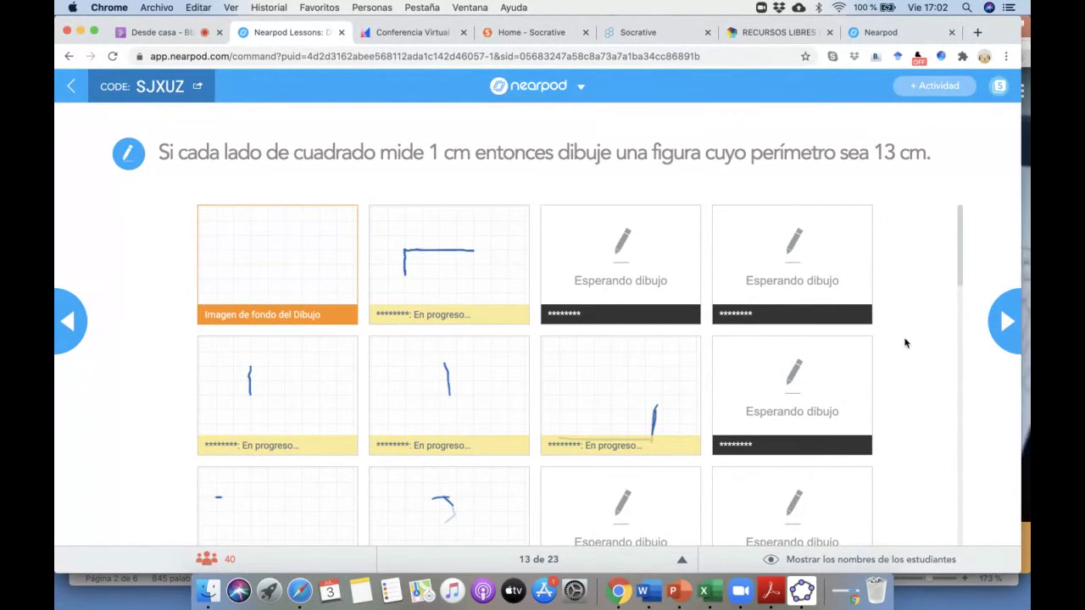
scroll(904, 342, "down", 4)
scroll(905, 342, "down", 4)
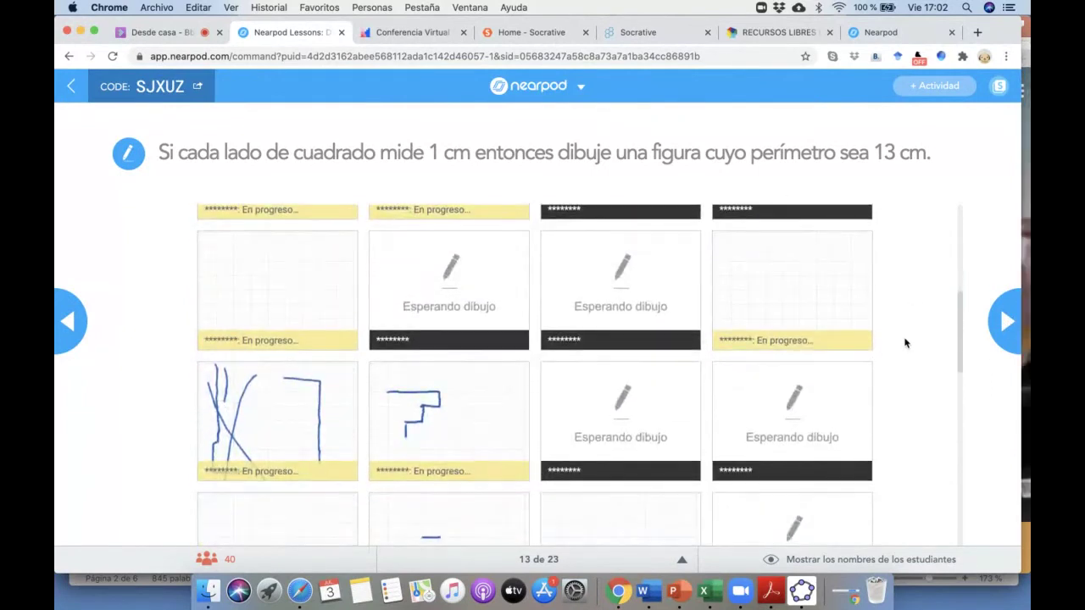
scroll(905, 342, "down", 1)
scroll(905, 342, "up", 5)
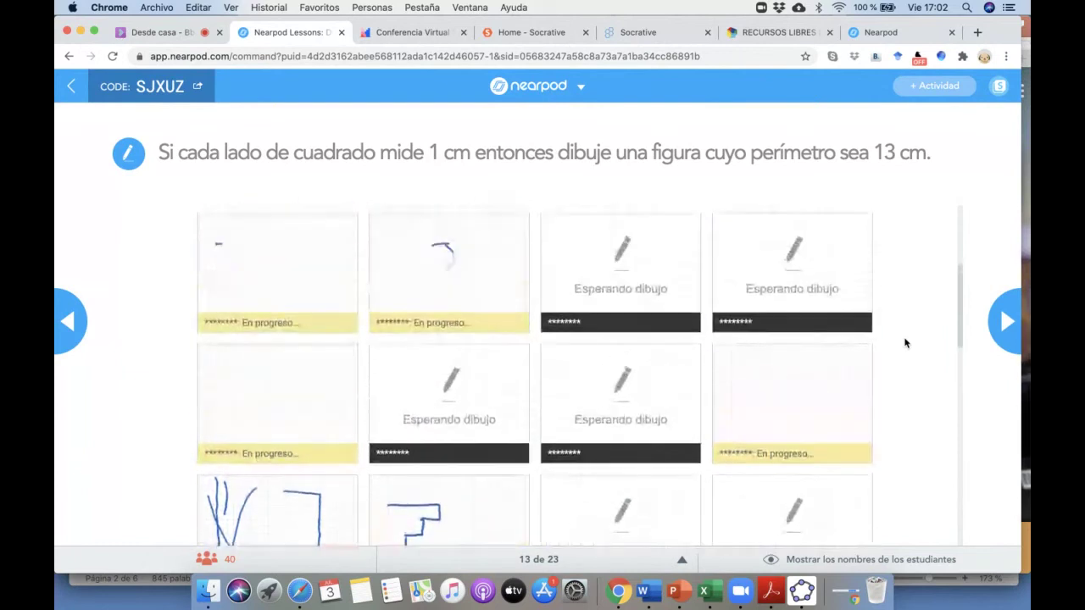
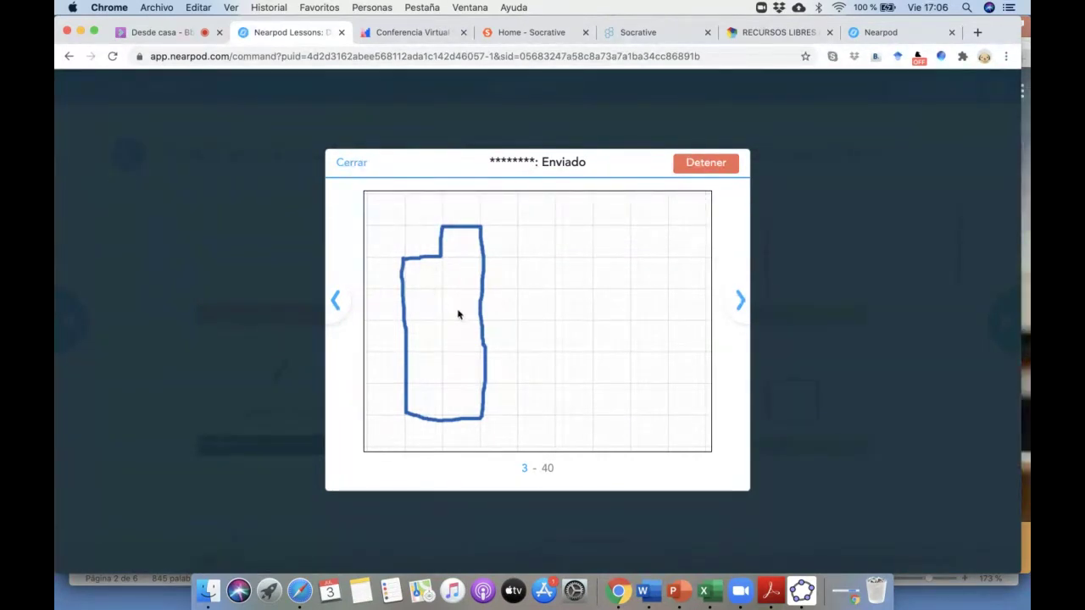
Step: Close the enlarged drawing and scroll down the student drawing-responses grid
left_click(351, 163)
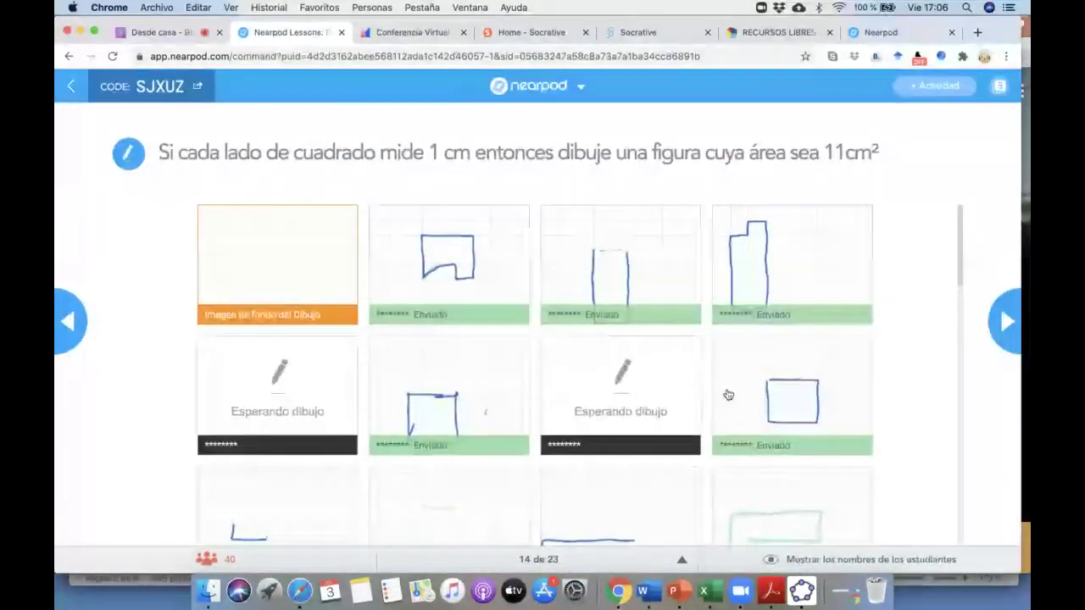
scroll(898, 408, "down", 3)
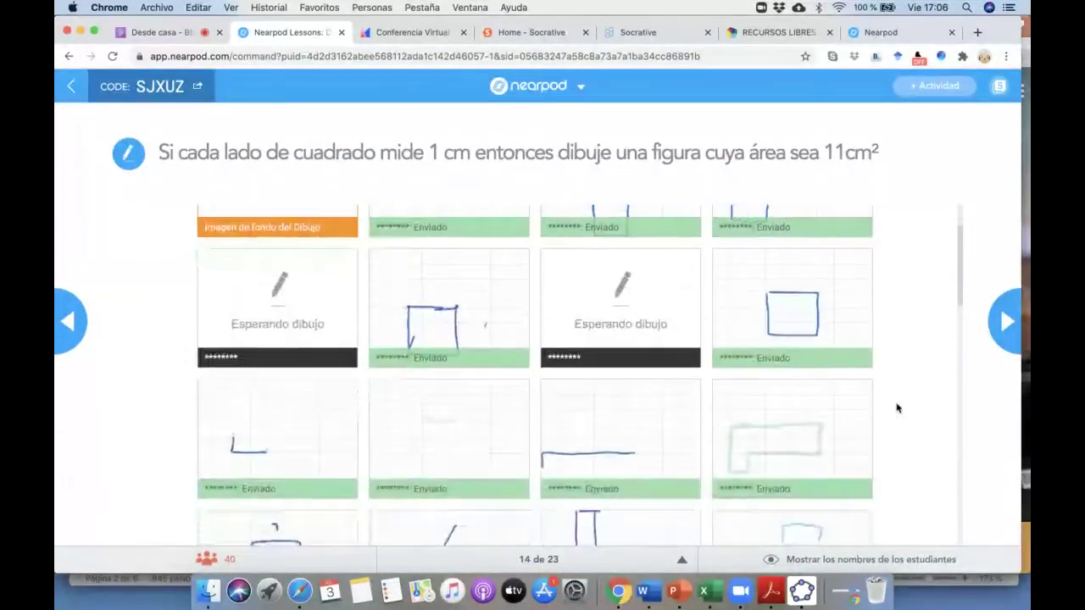
scroll(897, 408, "down", 5)
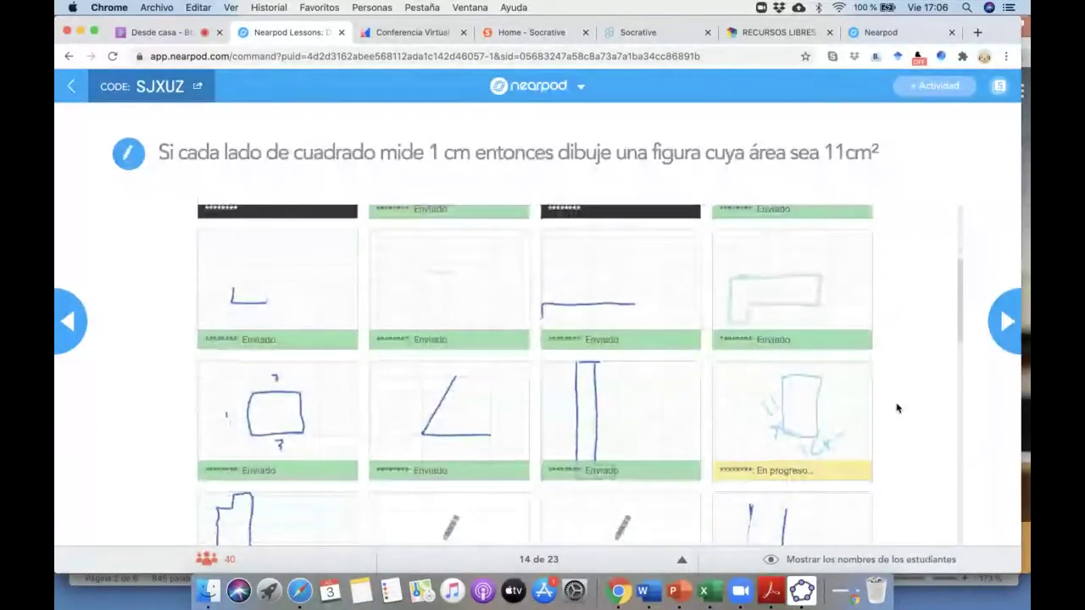
scroll(897, 408, "down", 3)
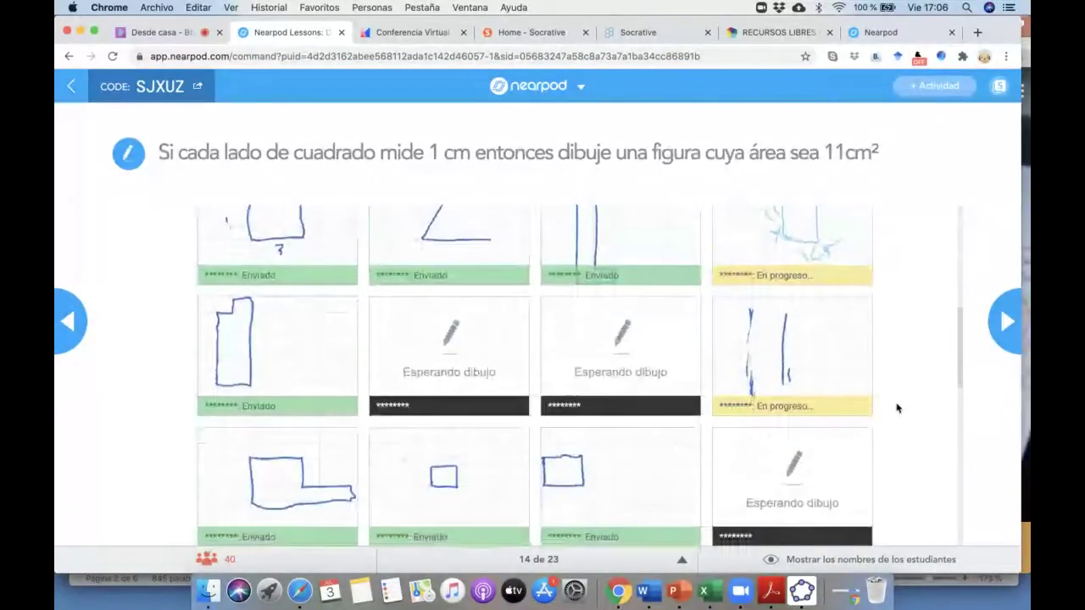
scroll(320, 378, "down", 3)
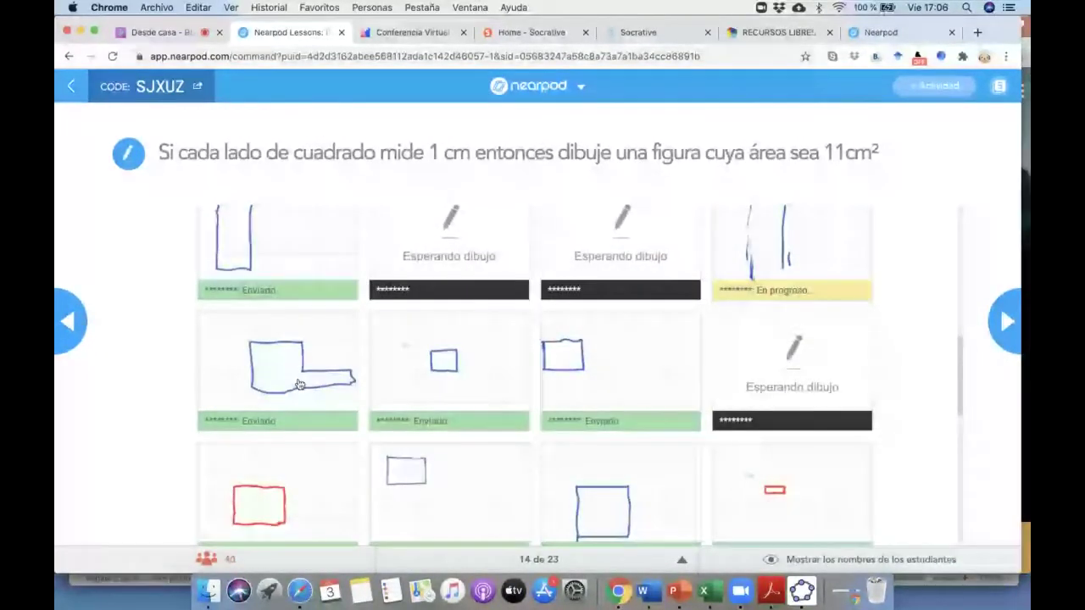
Step: Share the L-shaped student drawing with the class, stop sharing, and close it
left_click(320, 378)
left_click(705, 164)
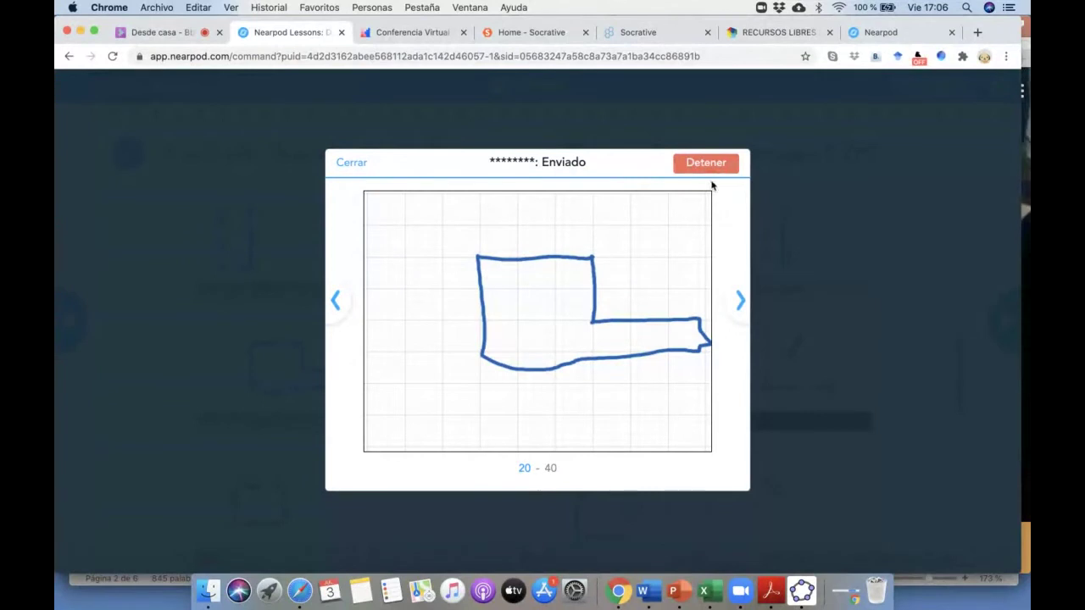
left_click(705, 166)
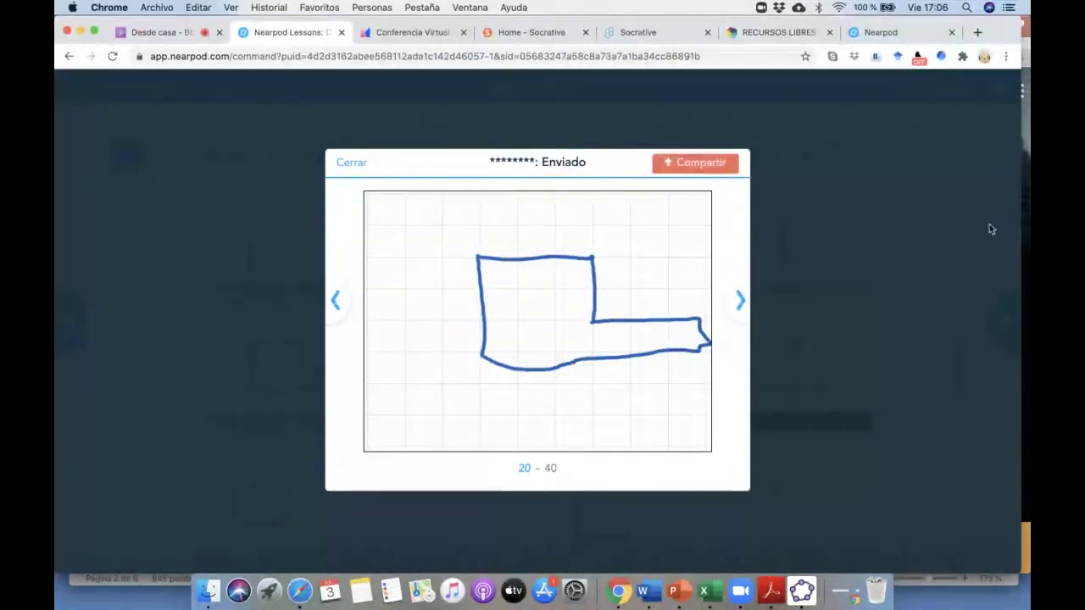
left_click(350, 163)
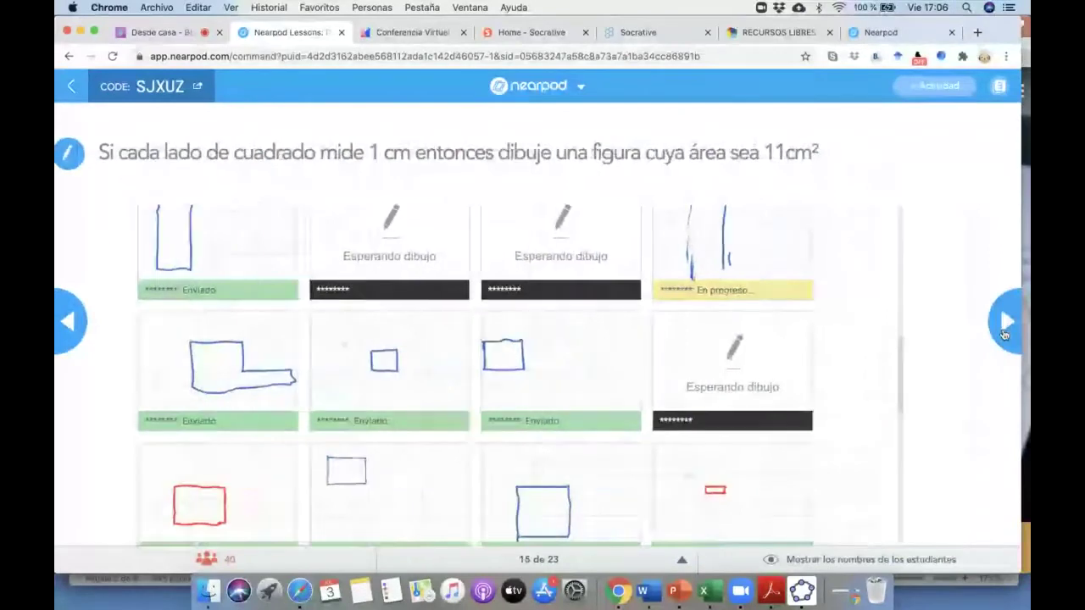
Step: Advance to slide 15, 'Ingresa a: b.socrative.com/login/student/'
left_click(1004, 329)
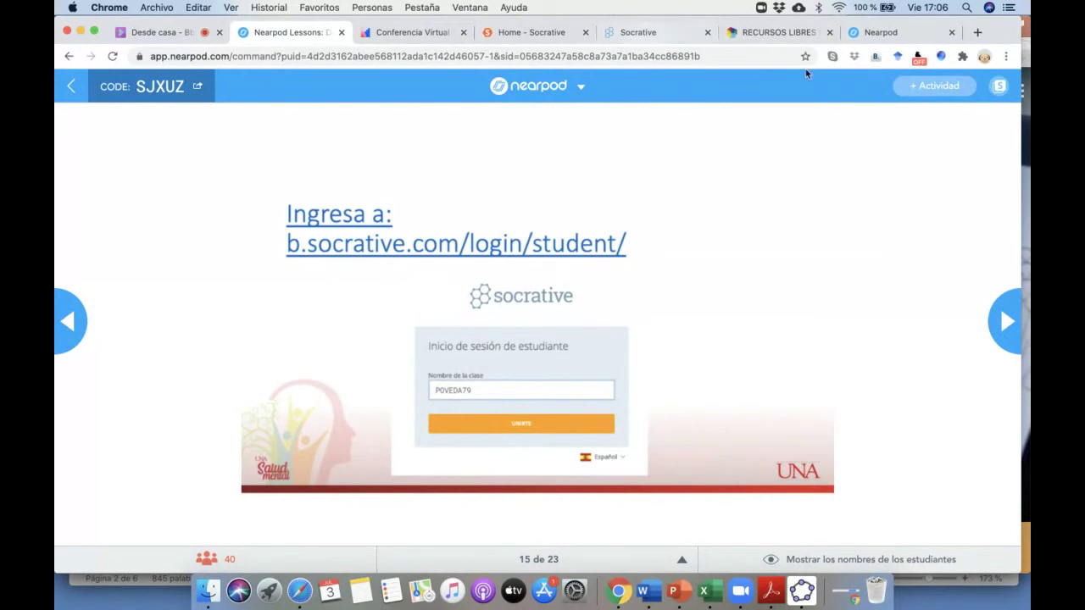
Step: In Safari, search 'socrative' and go from Socrative's home page to Student Login
left_click(300, 591)
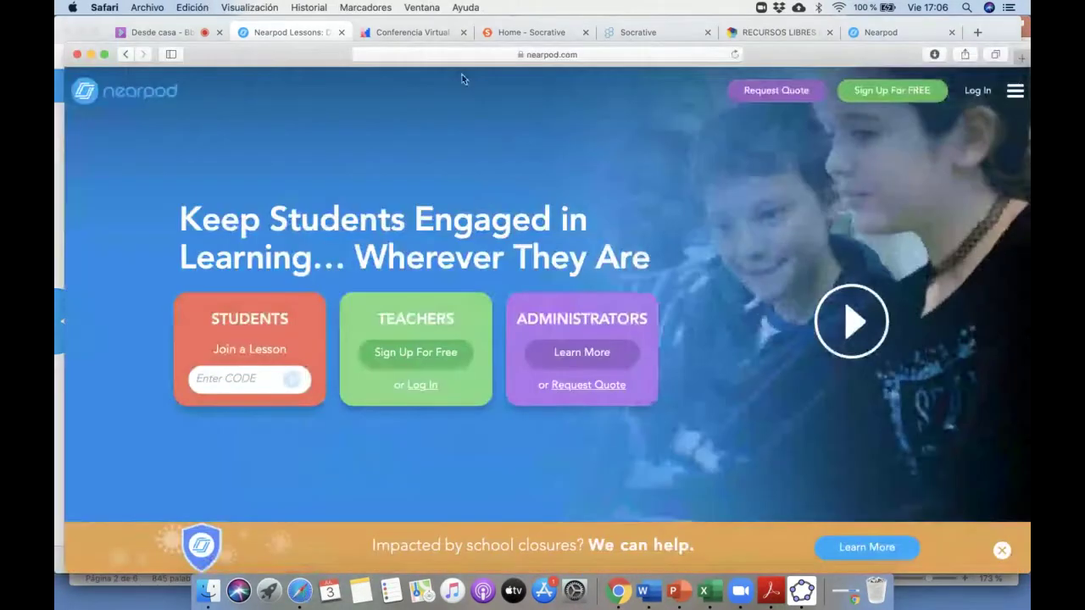
left_click(433, 54)
type("so")
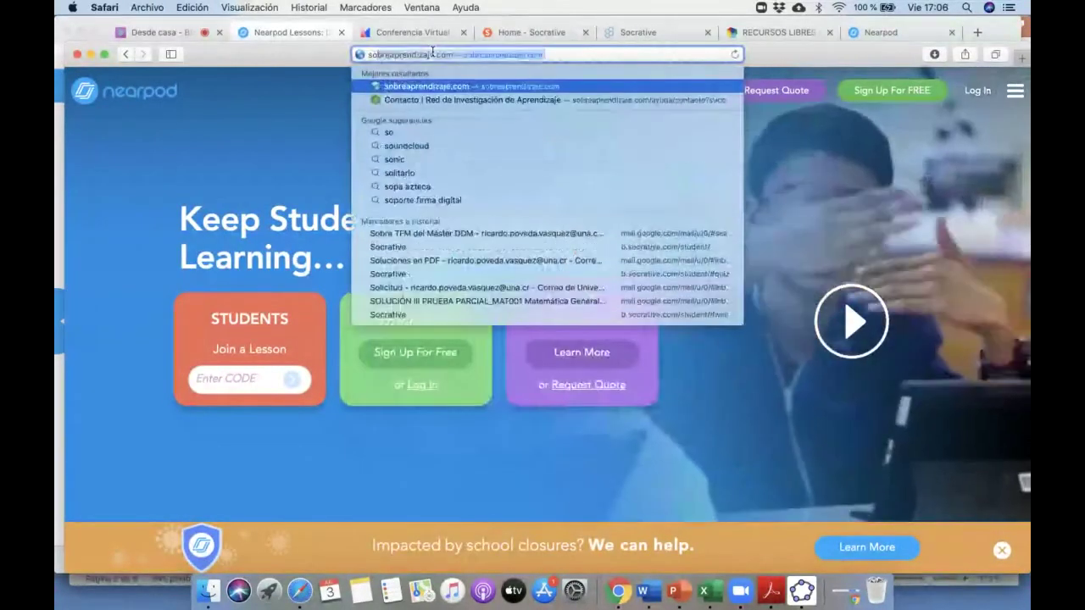
type("crative")
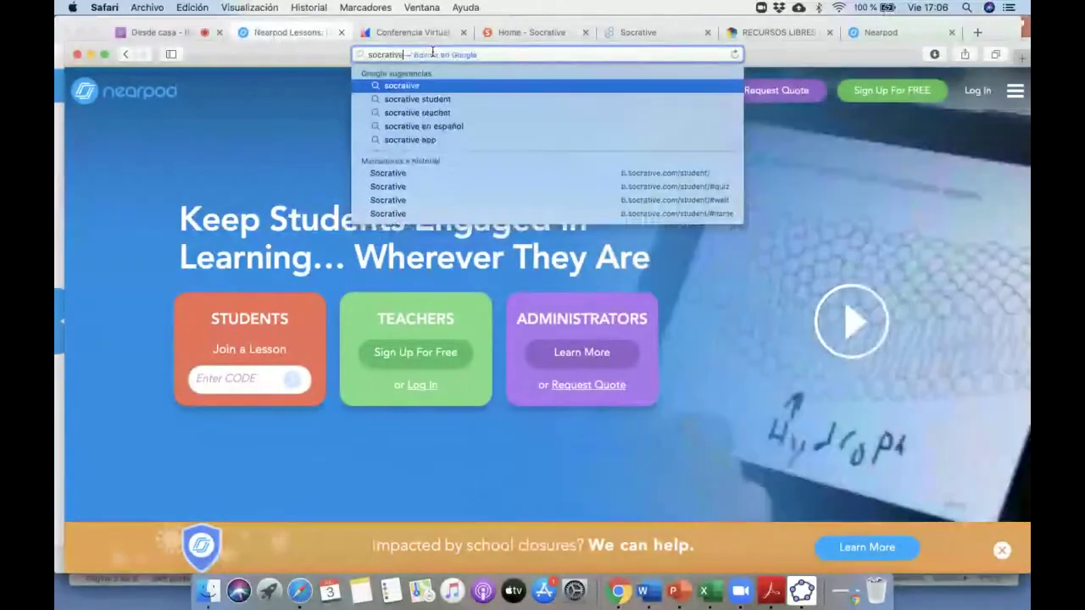
key("Return")
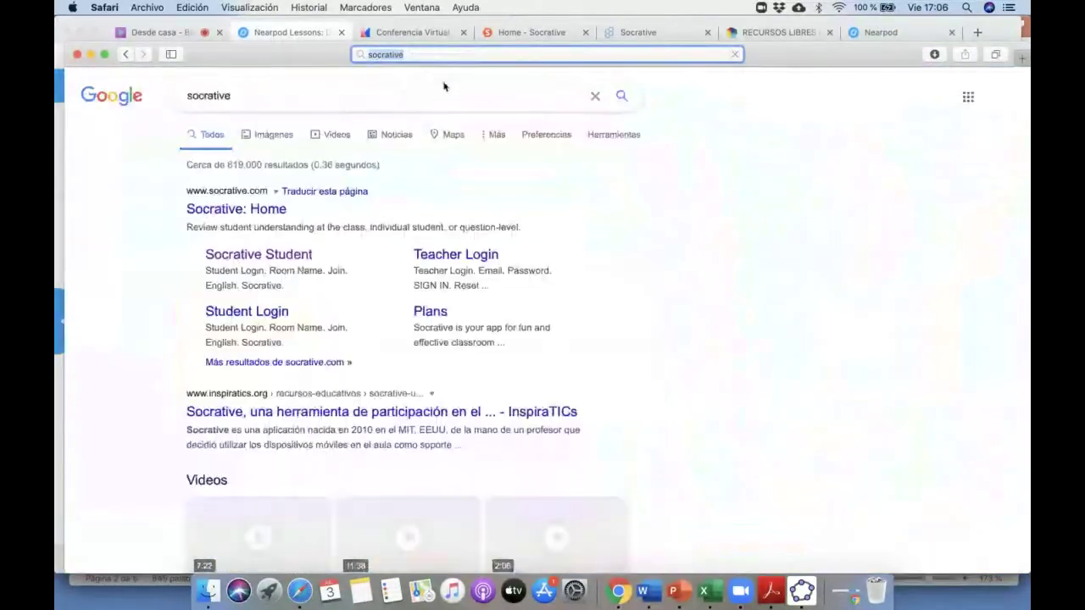
left_click(242, 215)
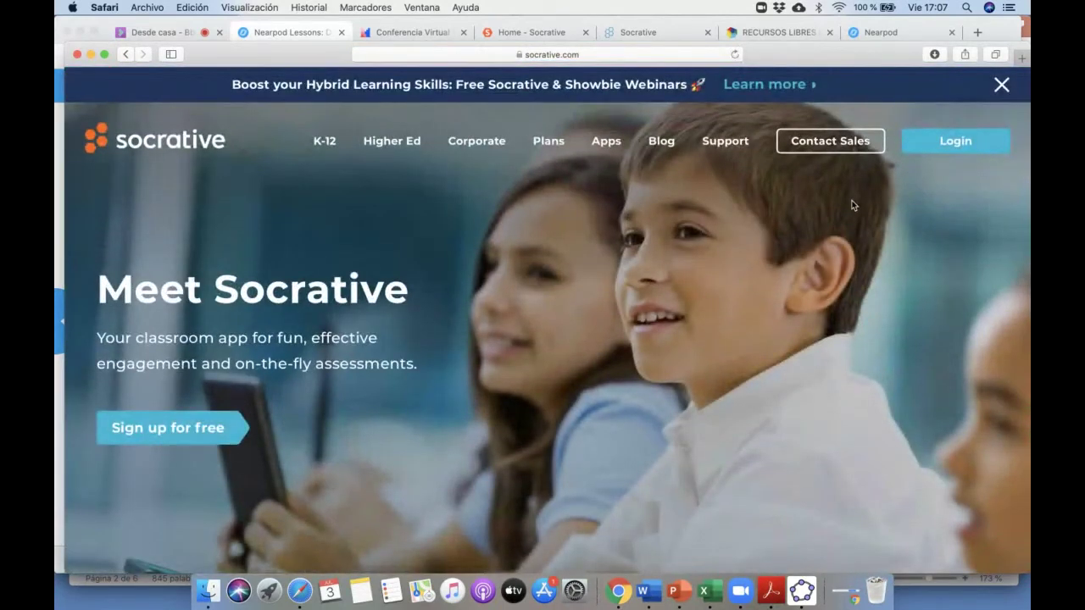
left_click(936, 142)
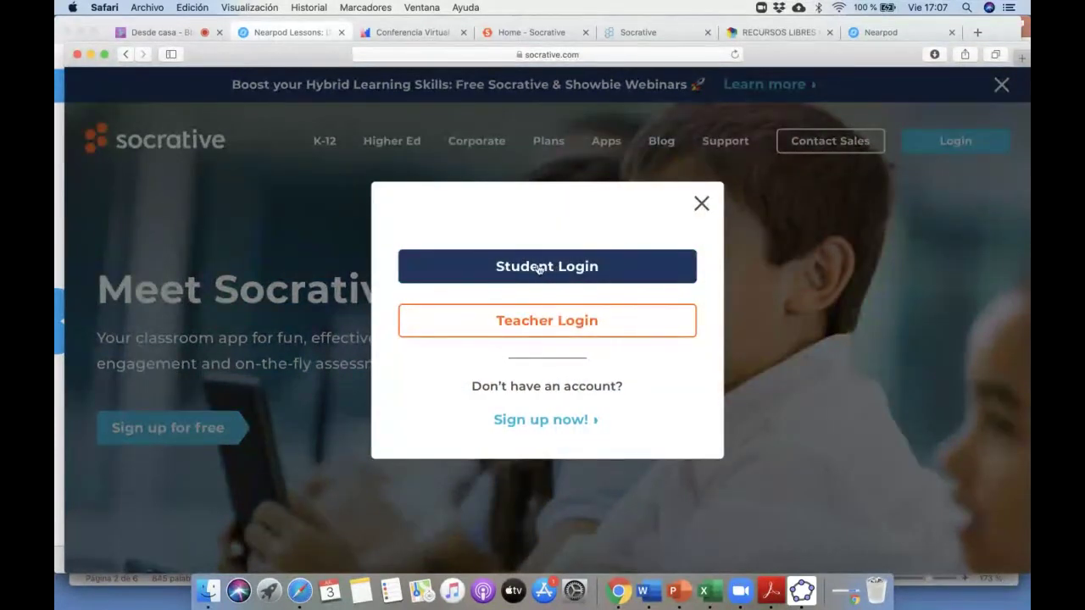
left_click(547, 269)
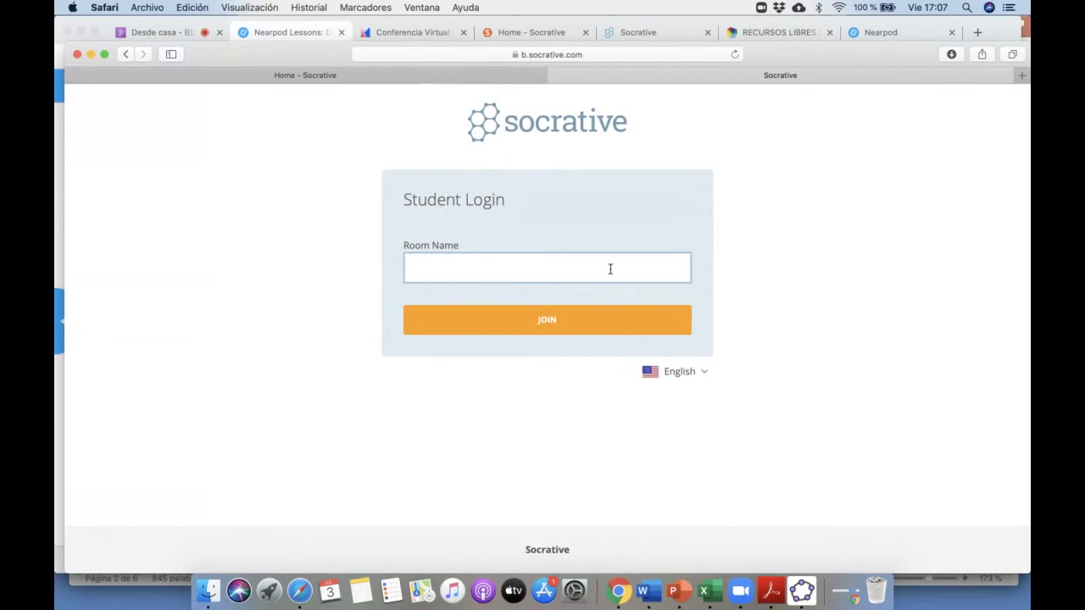
Step: Enter the class room name in the Student Login's Room Name field
left_click(481, 278)
Step: In Chrome, log in as teacher and open Integrales' RESULTADOS via PRUEBAS and INFORMES
left_click(532, 34)
left_click(532, 34)
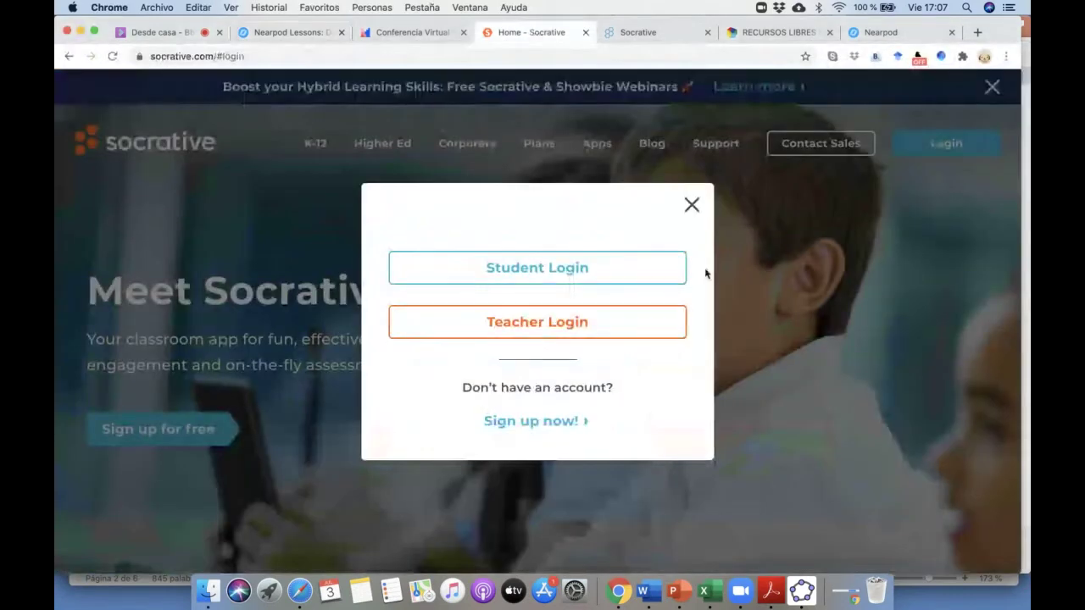
left_click(573, 323)
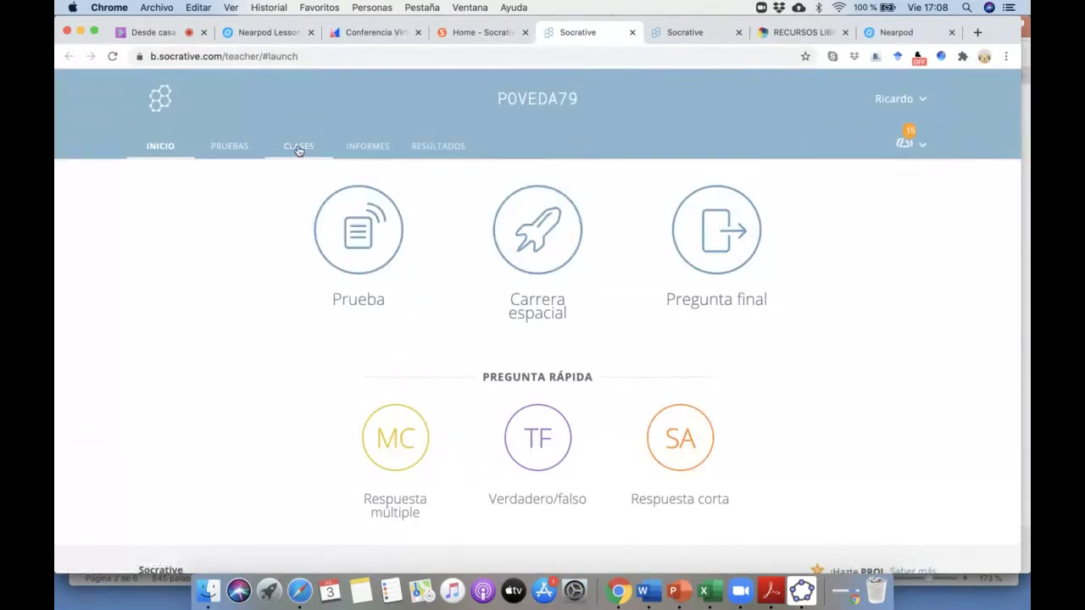
left_click(235, 146)
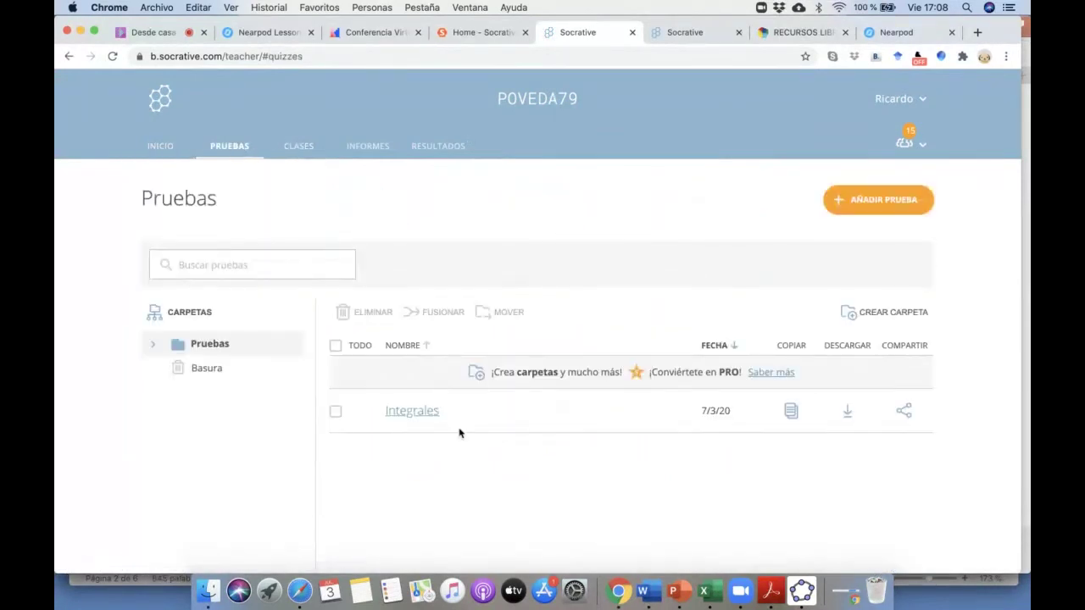
left_click(368, 147)
left_click(445, 146)
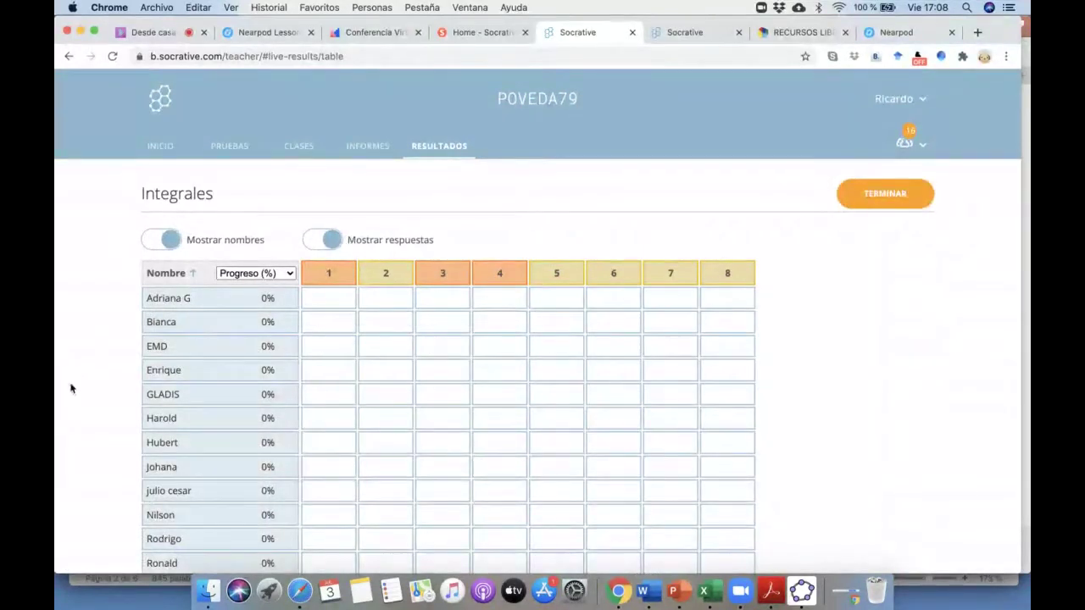
scroll(70, 383, "down", 2)
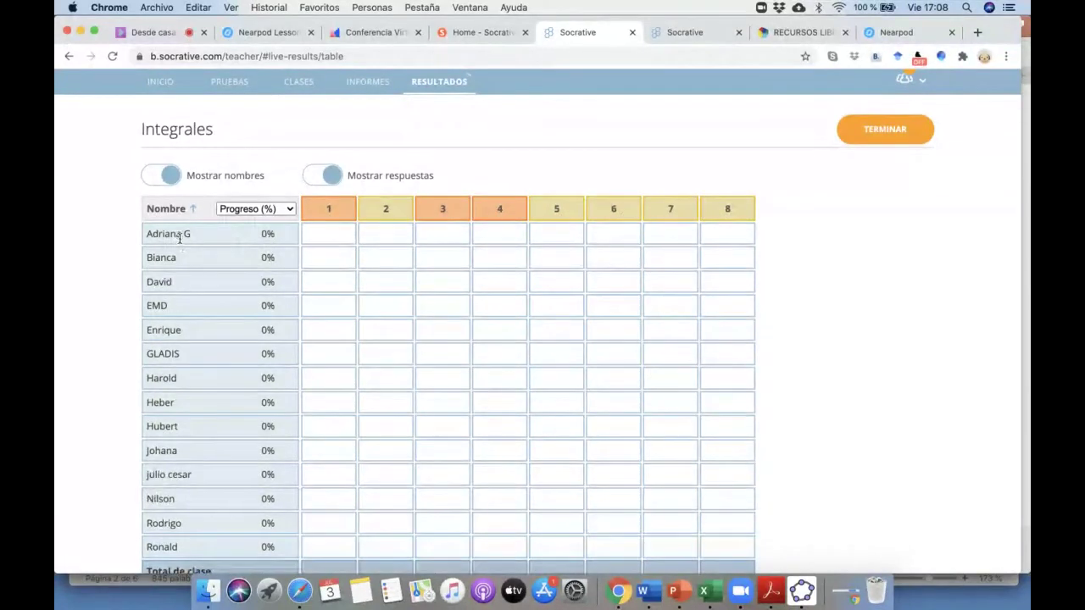
scroll(180, 402, "down", 2)
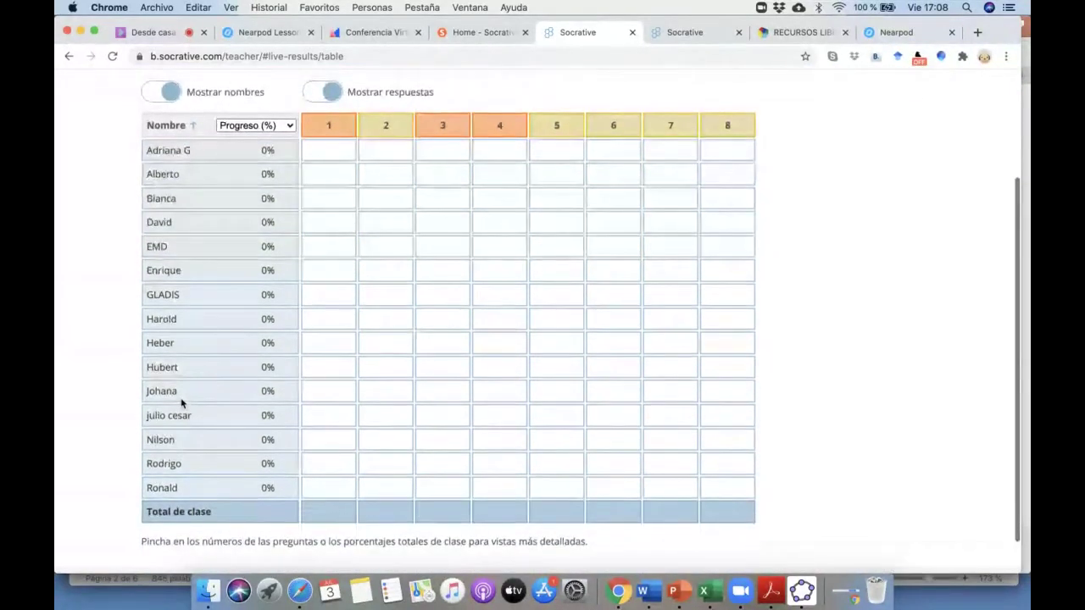
scroll(181, 403, "down", 2)
scroll(181, 402, "down", 3)
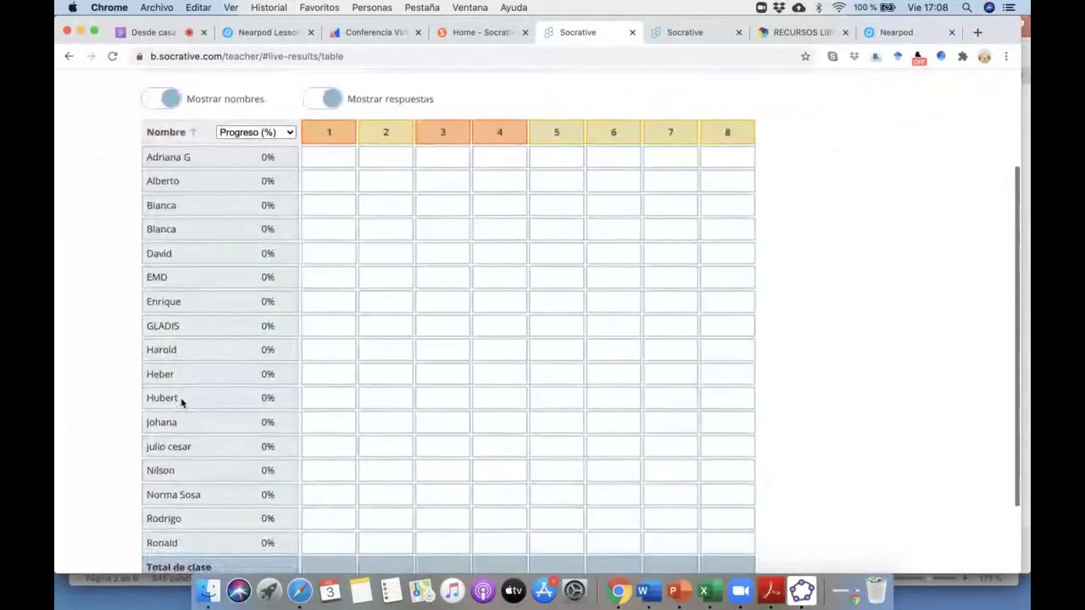
scroll(181, 403, "up", 5)
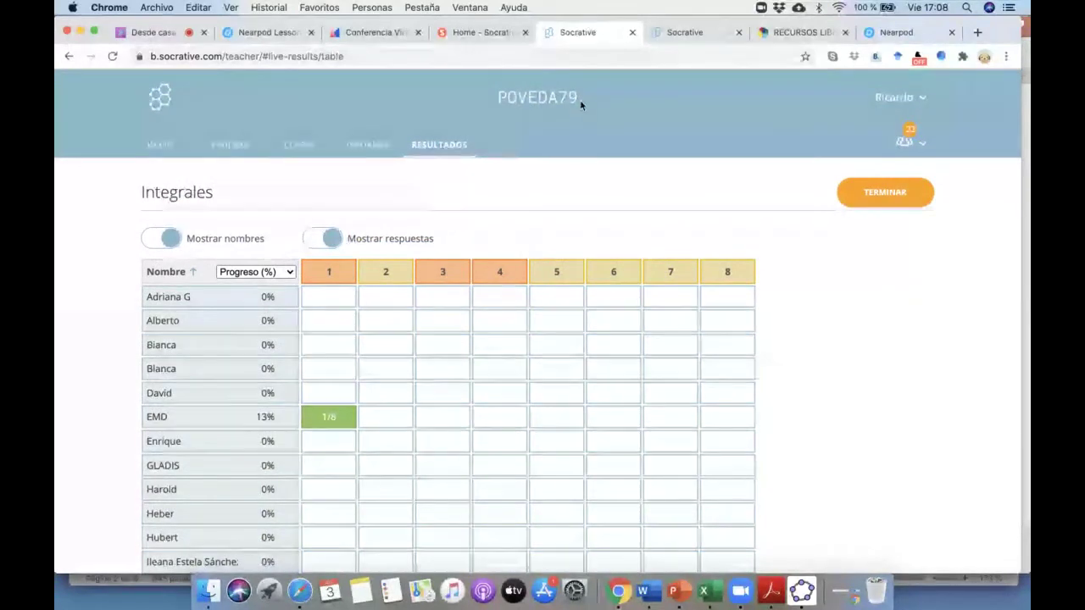
scroll(252, 413, "down", 4)
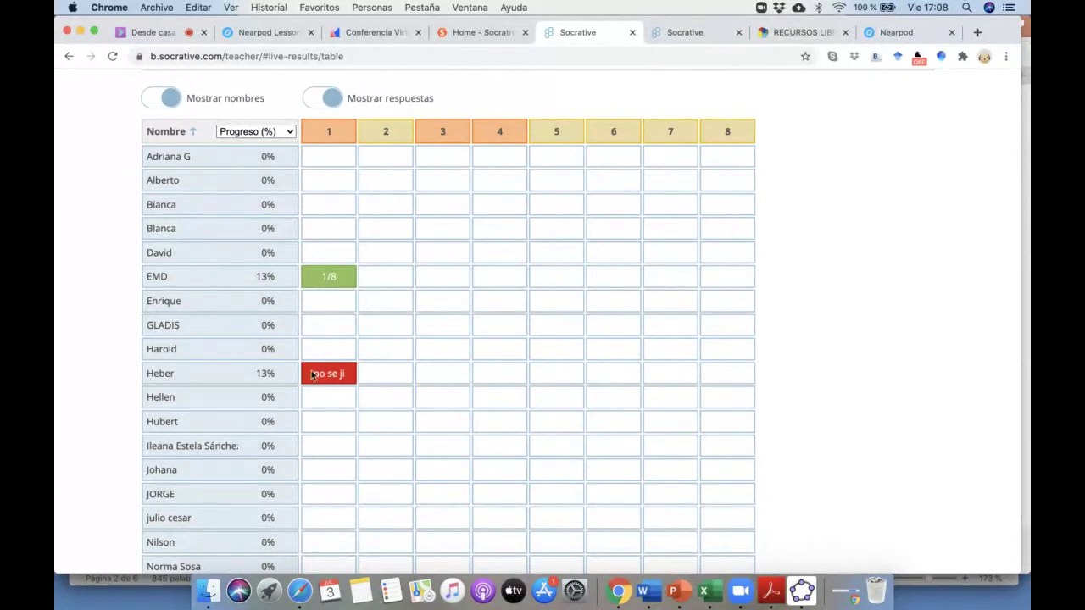
scroll(433, 340, "down", 2)
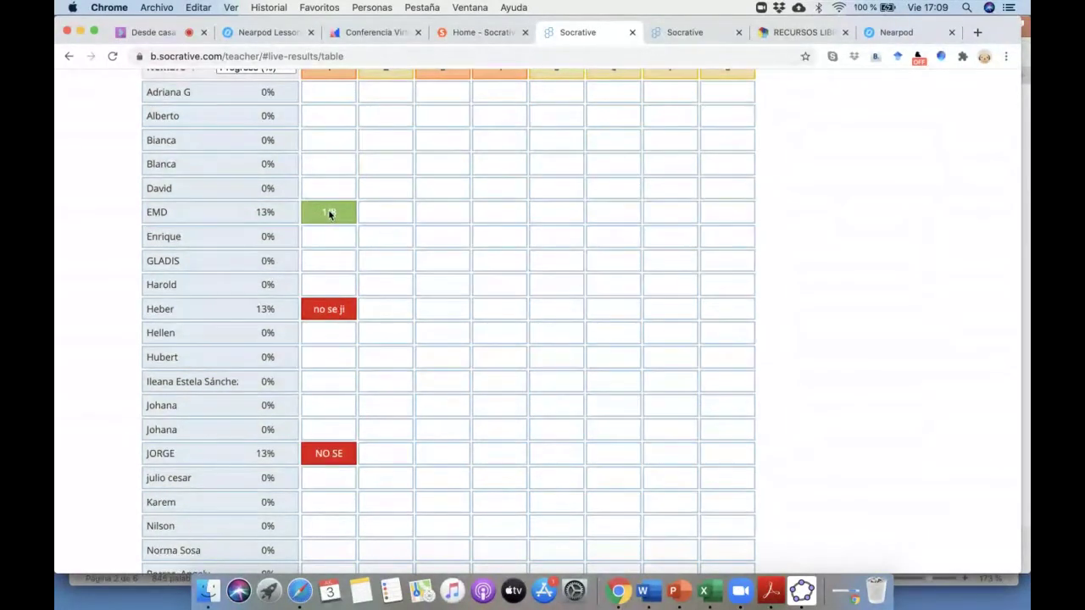
scroll(328, 311, "up", 2)
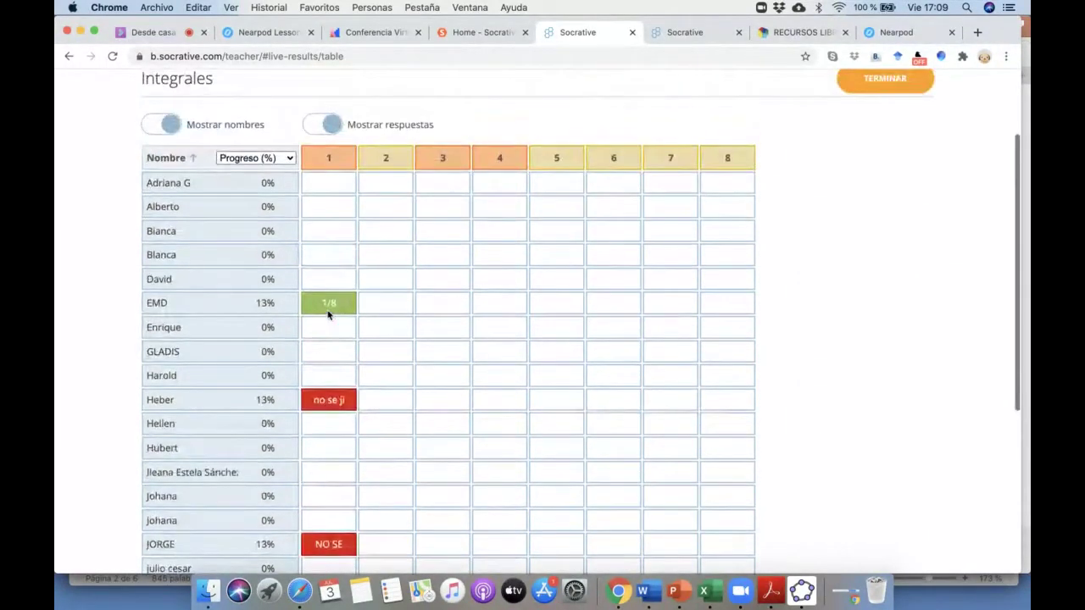
scroll(329, 312, "down", 6)
scroll(327, 315, "up", 3)
scroll(328, 315, "down", 3)
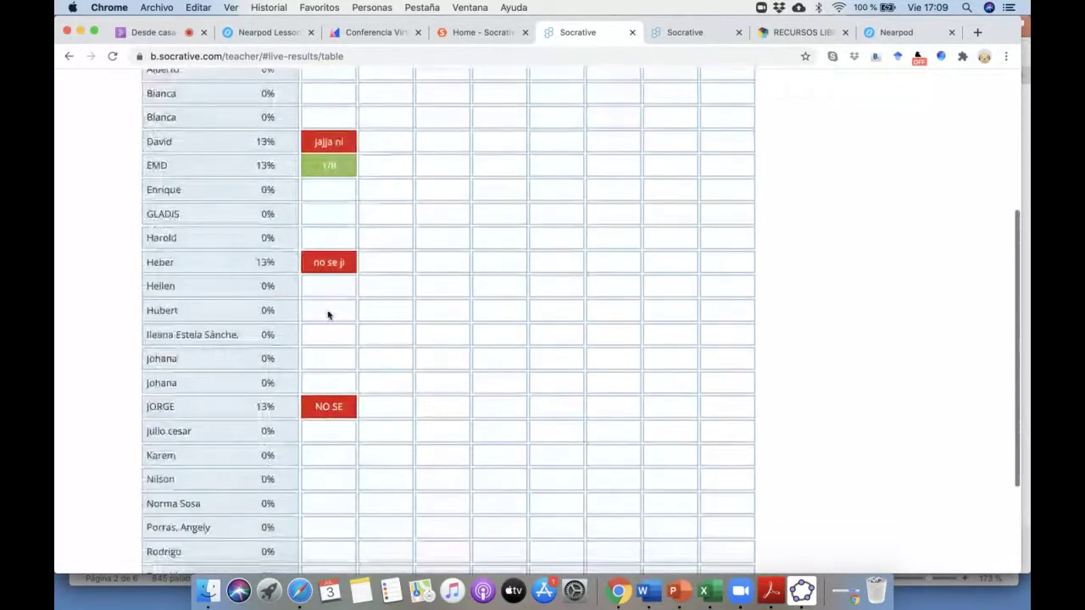
scroll(280, 267, "up", 2)
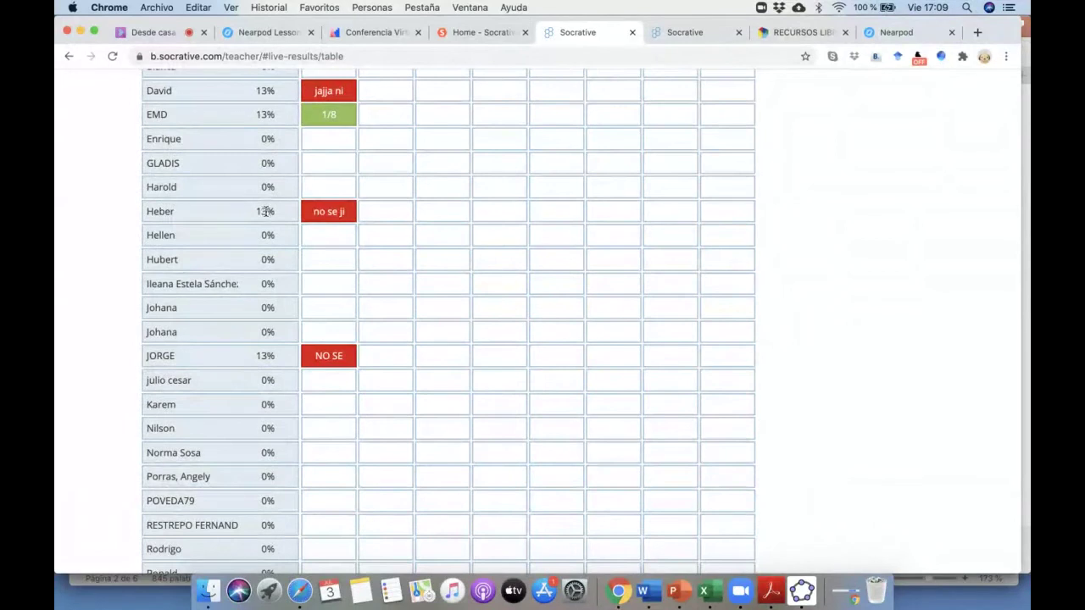
scroll(266, 212, "up", 3)
scroll(266, 214, "down", 4)
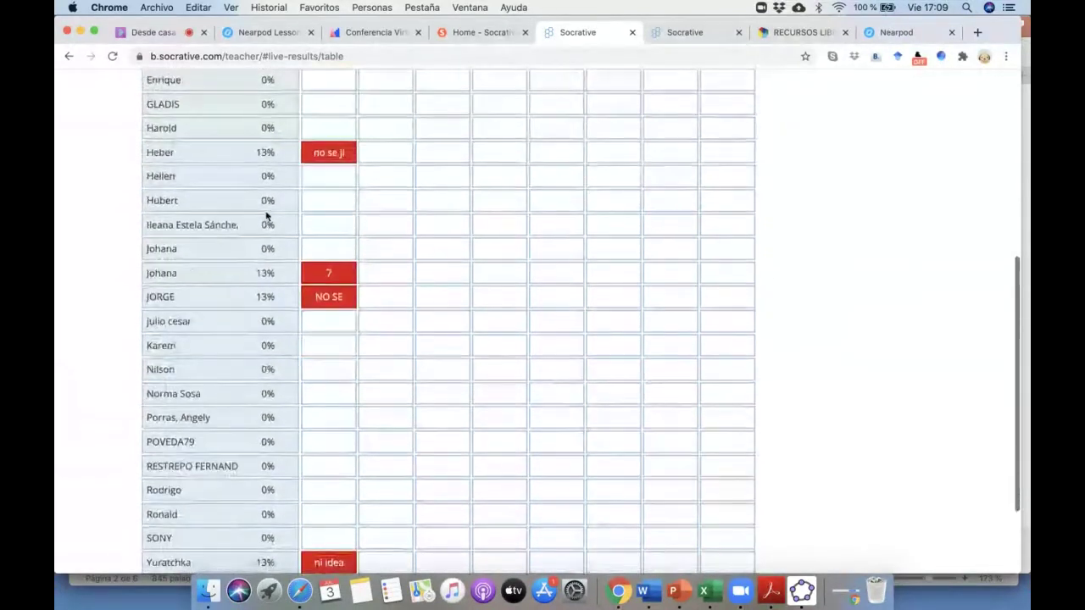
scroll(266, 291, "down", 3)
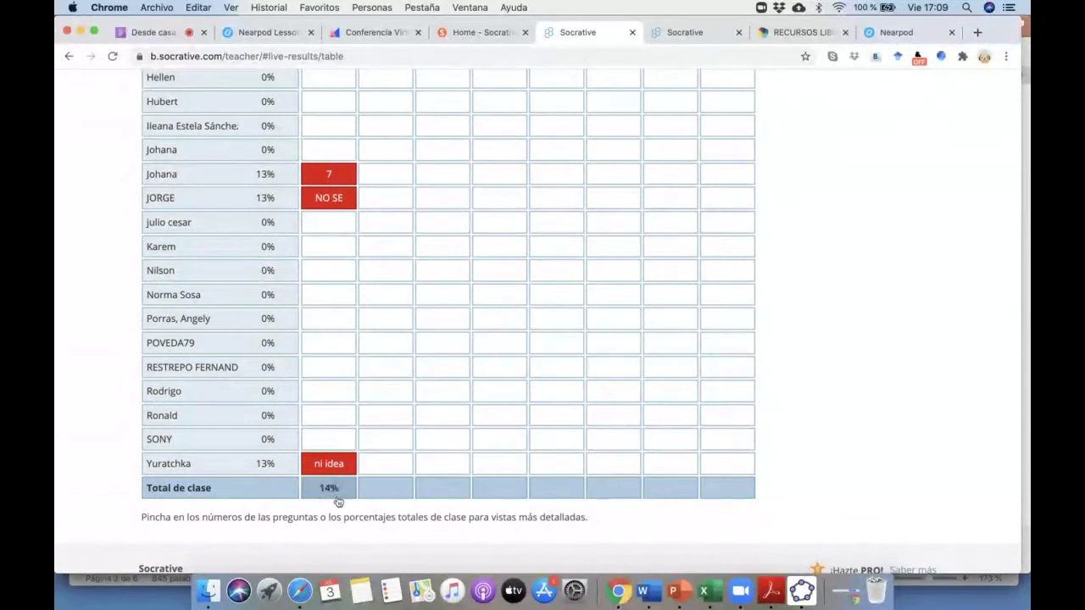
scroll(323, 485, "up", 6)
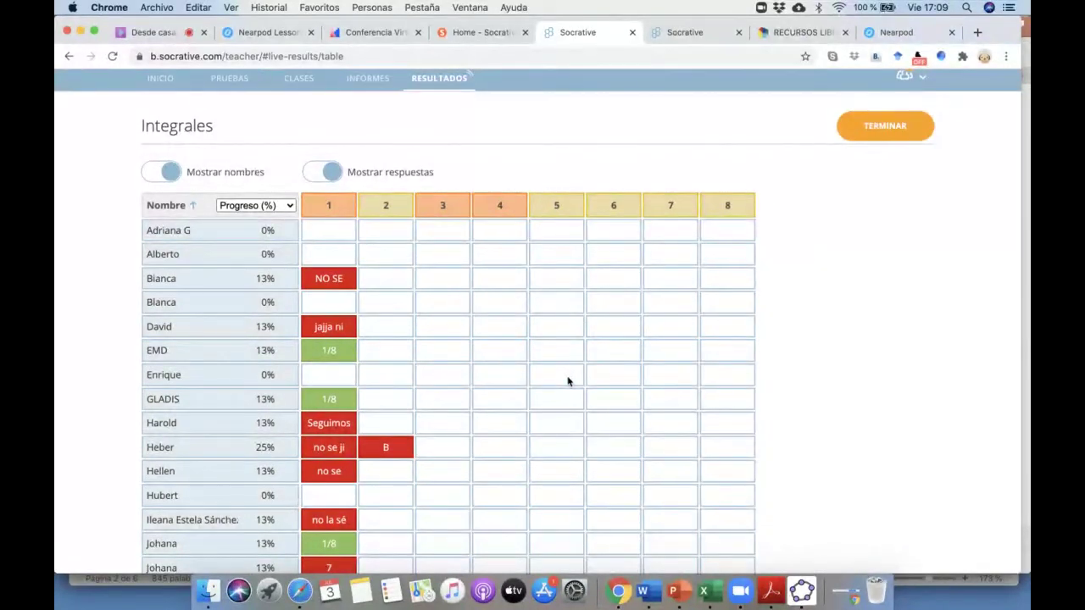
Step: Scroll back to the top, go to INFORMES, and open the Integrales report
scroll(614, 407, "down", 5)
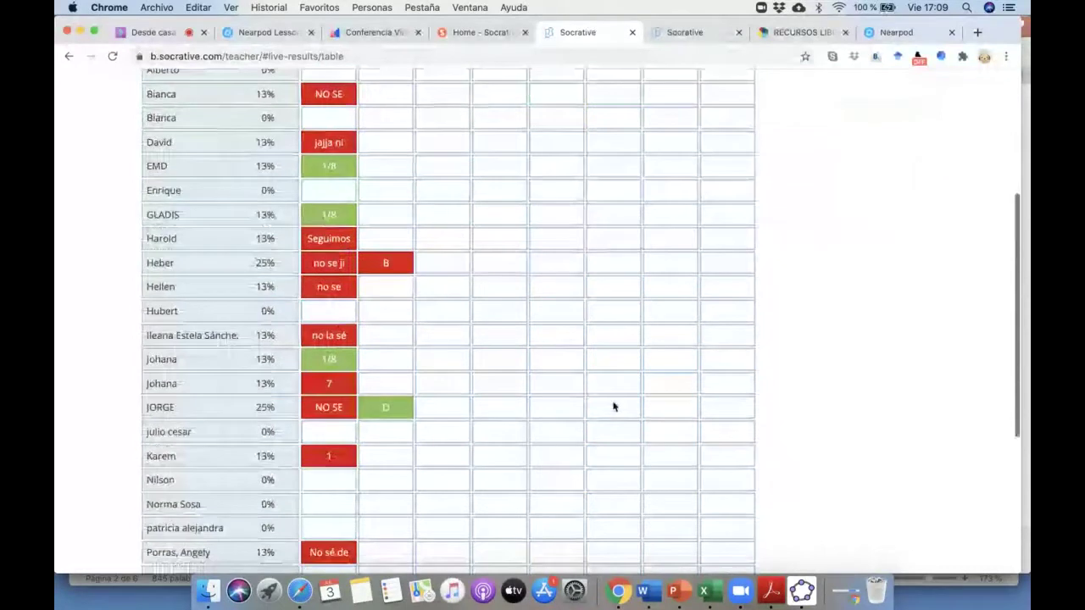
scroll(613, 406, "up", 5)
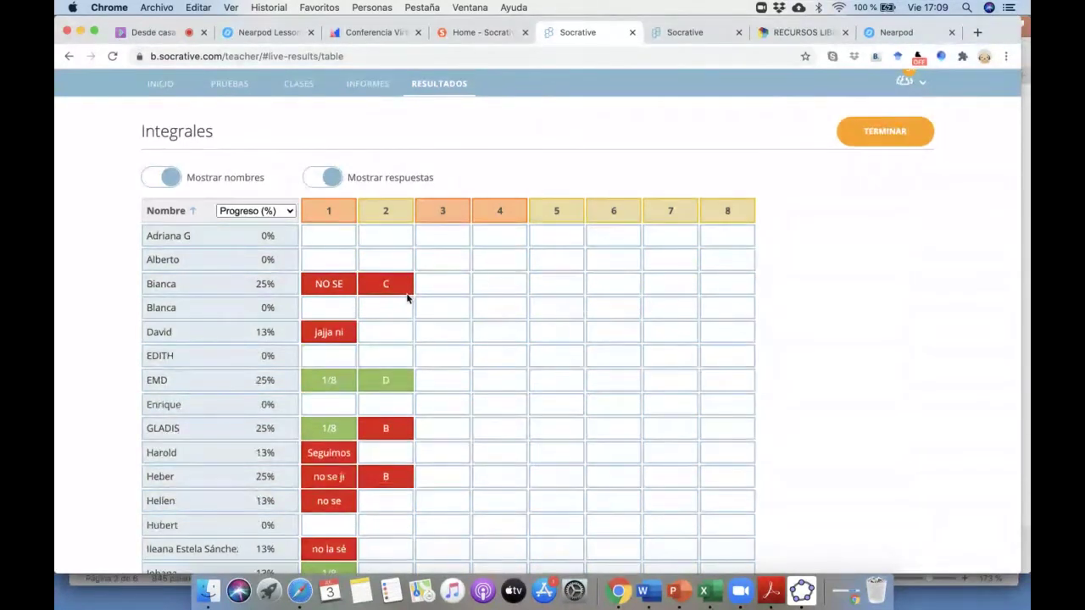
scroll(406, 299, "down", 5)
scroll(407, 297, "down", 5)
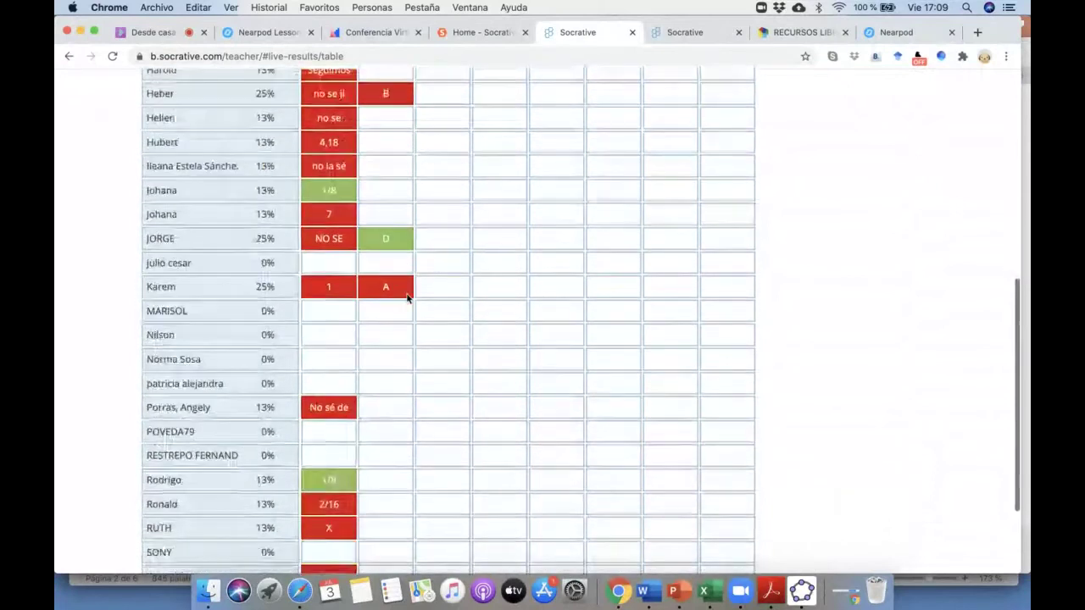
scroll(406, 296, "up", 10)
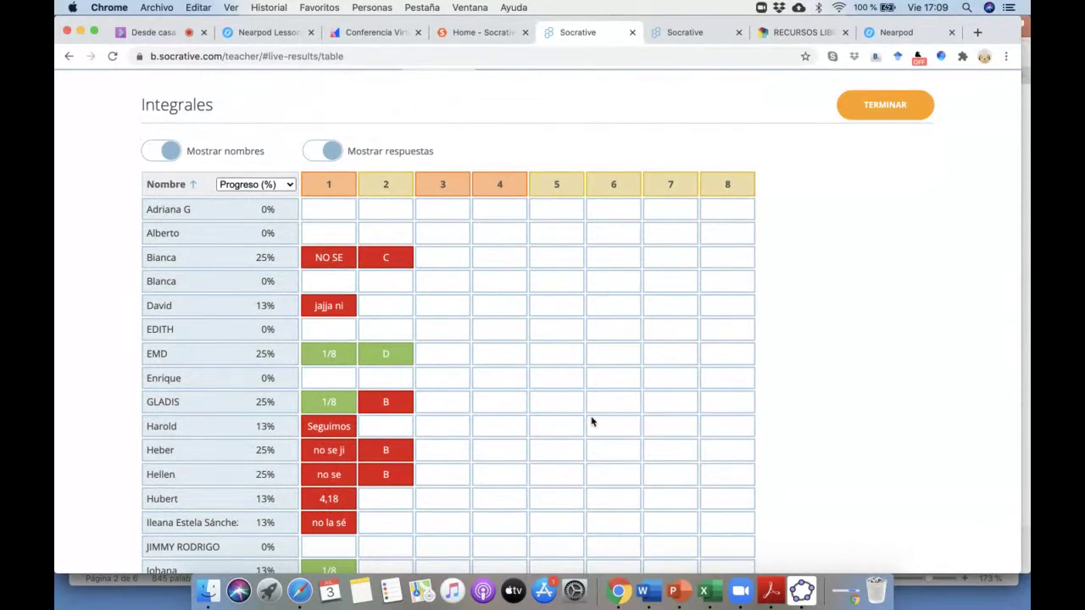
scroll(592, 421, "up", 2)
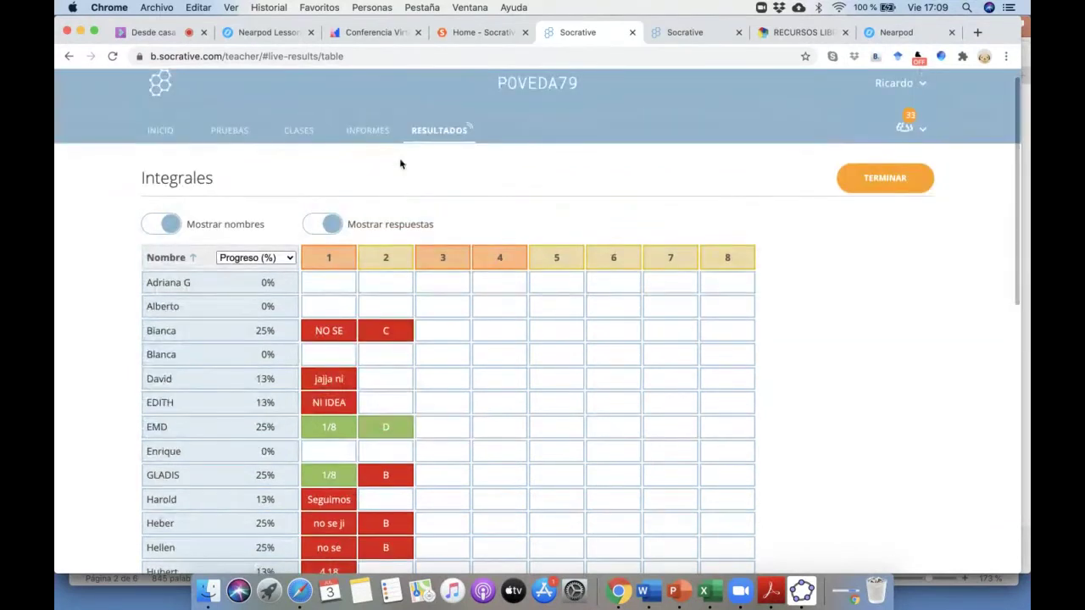
left_click(380, 136)
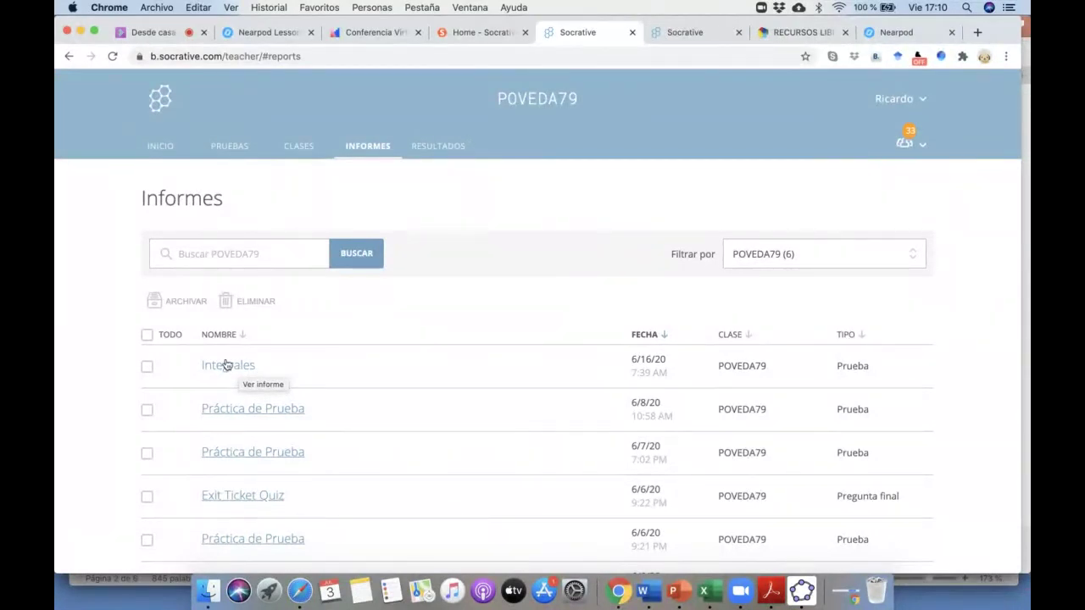
left_click(249, 366)
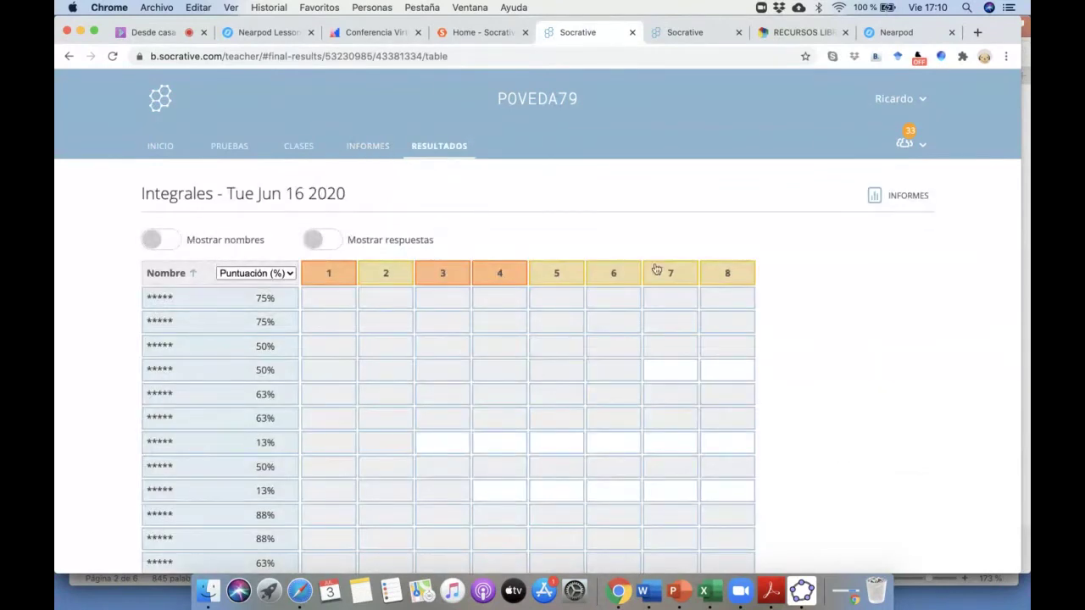
Step: Create the report with individual student PDFs on and whole-class Excel off, and download it
left_click(899, 198)
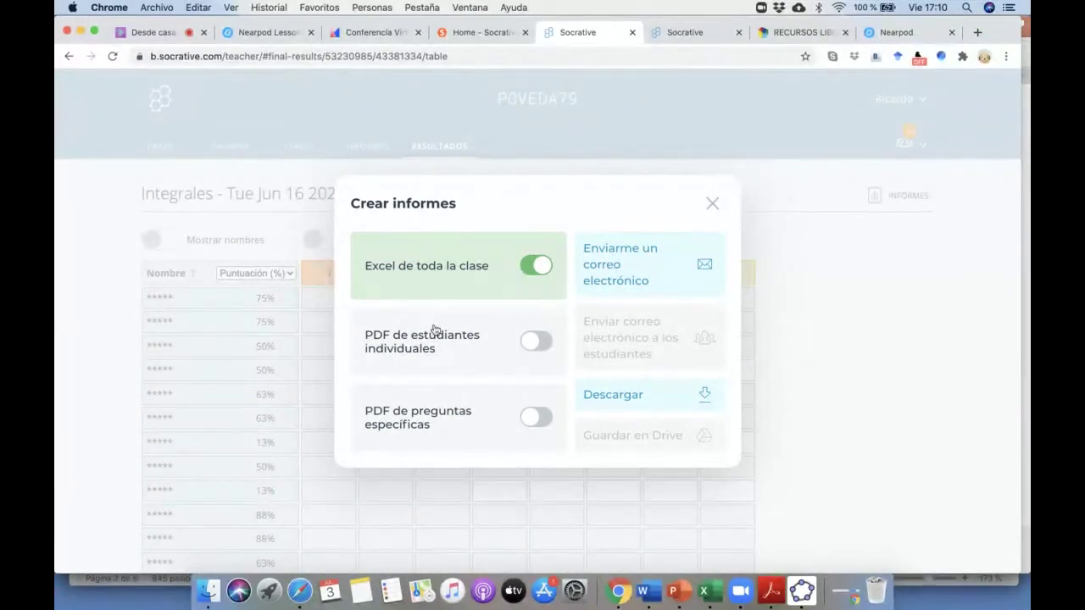
left_click(533, 330)
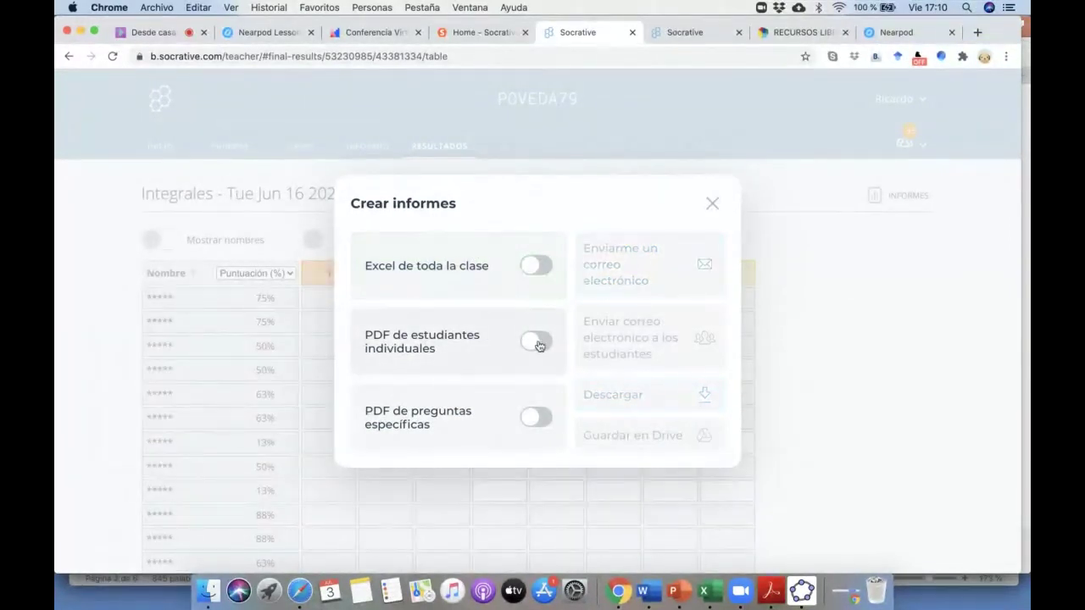
left_click(537, 343)
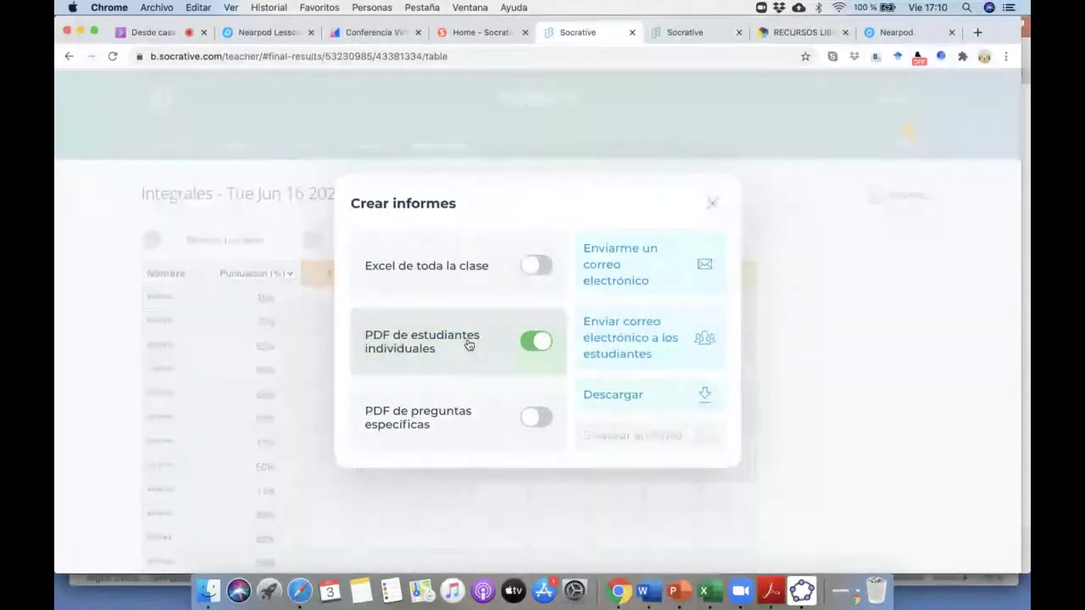
left_click(533, 342)
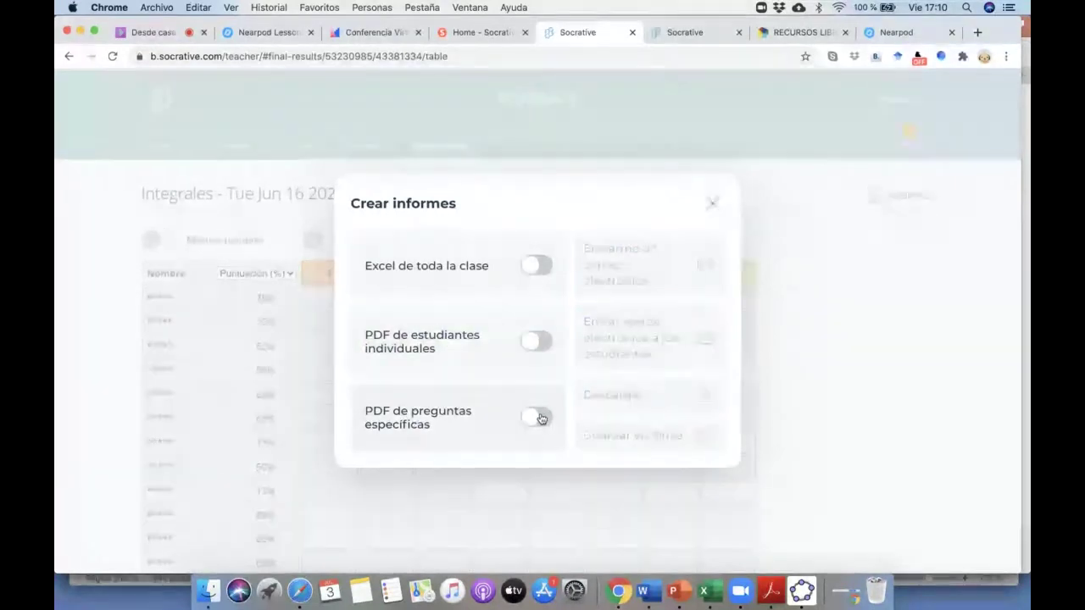
left_click(537, 341)
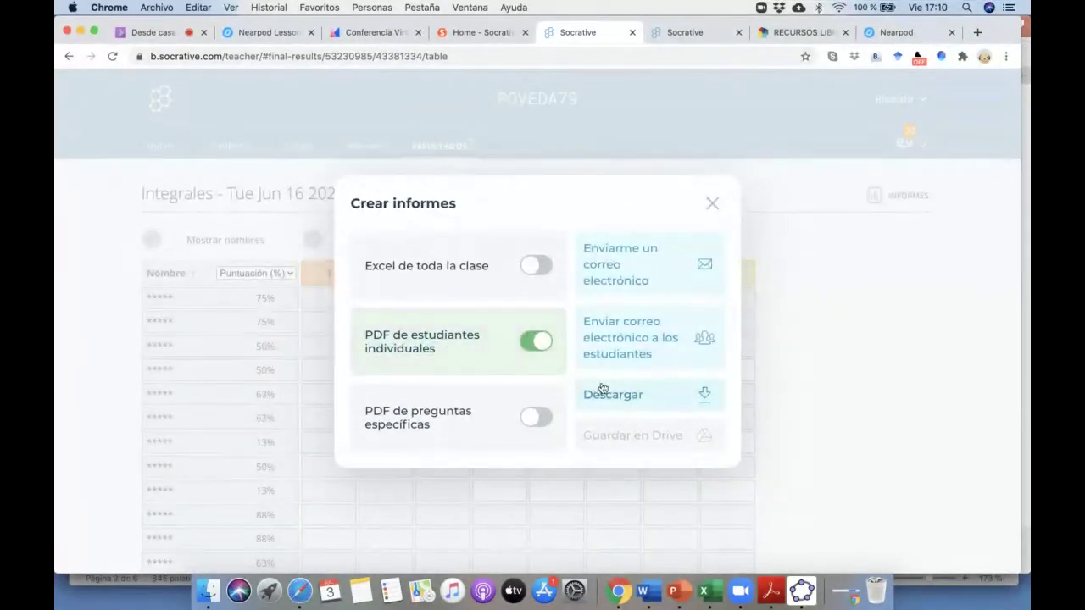
left_click(647, 394)
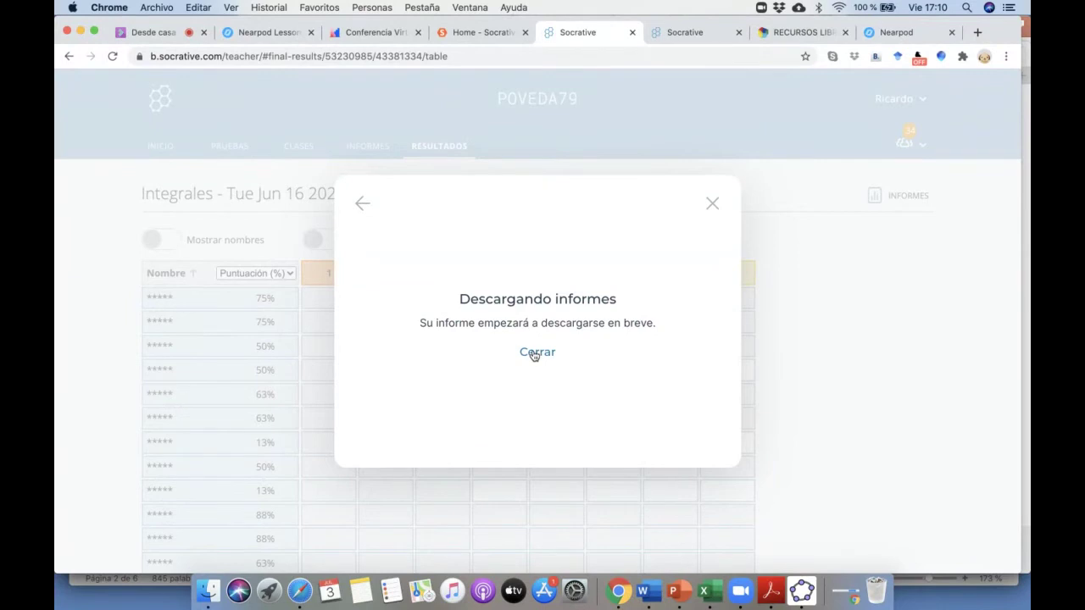
left_click(712, 204)
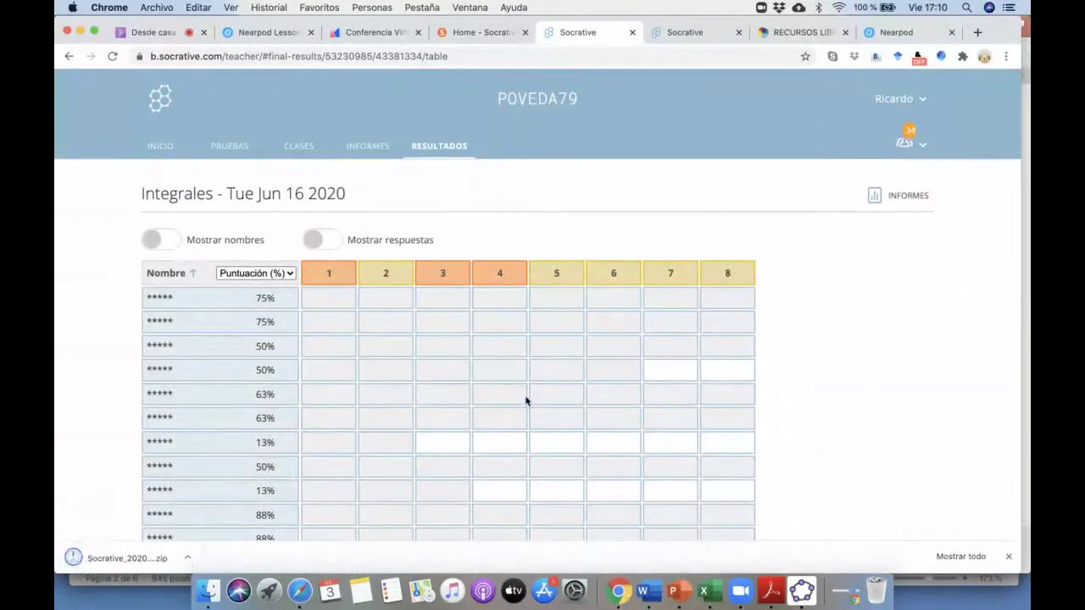
Step: Open the downloaded reports archive and preview the first student's Integrales PDF
left_click(127, 560)
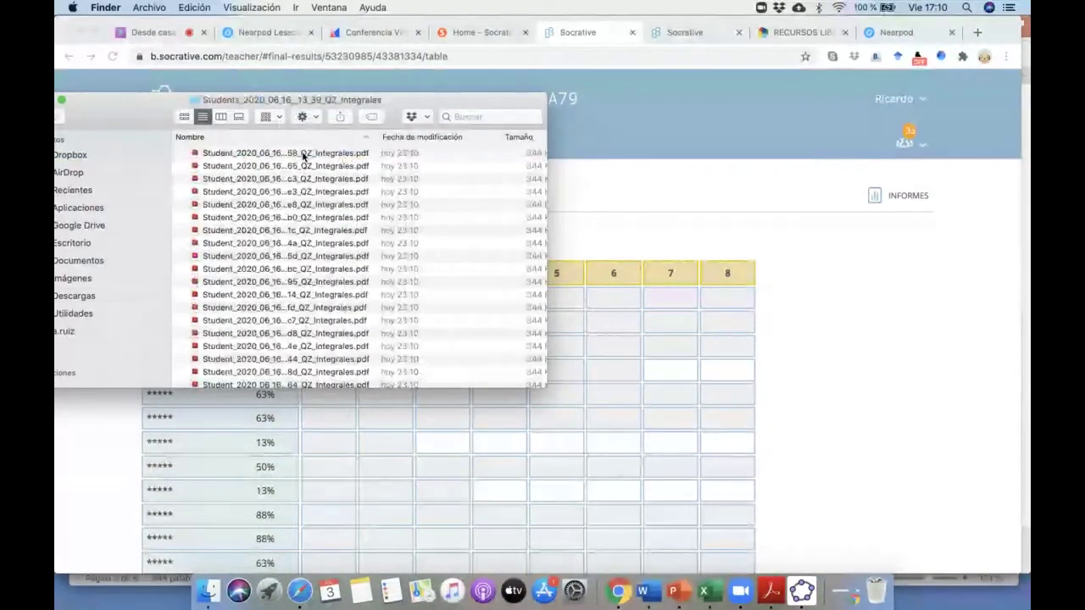
double_click(304, 156)
left_click(270, 154)
key("space")
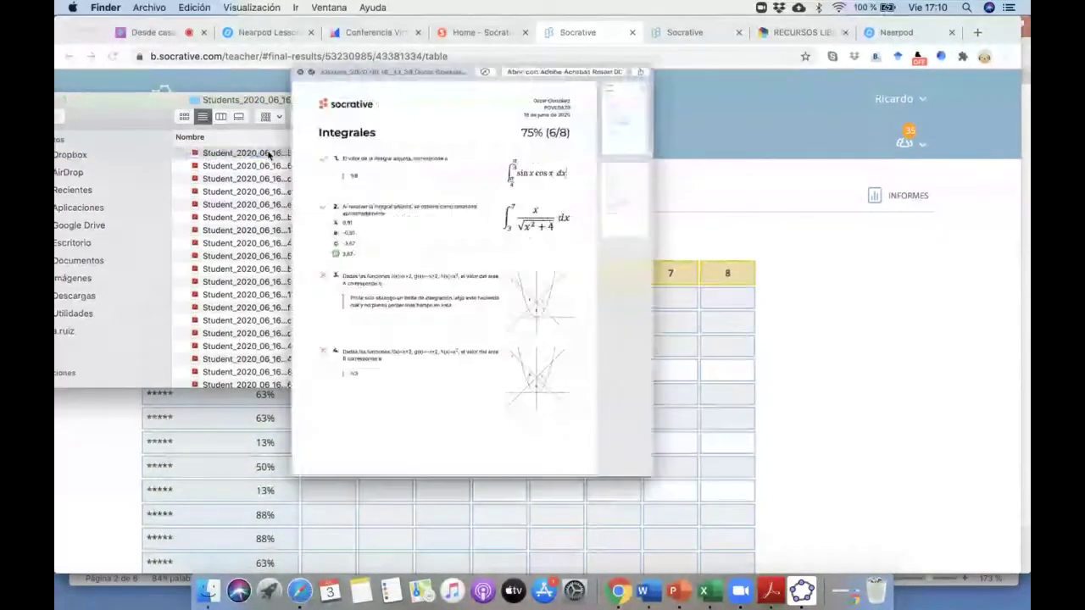
scroll(432, 151, "down", 3)
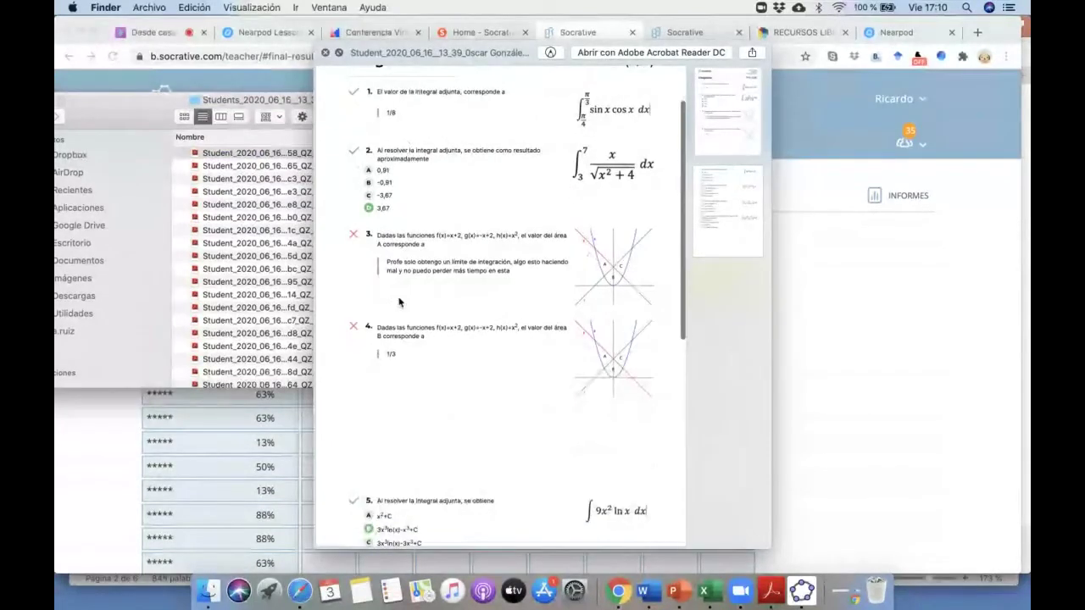
scroll(398, 354, "down", 5)
scroll(398, 355, "up", 5)
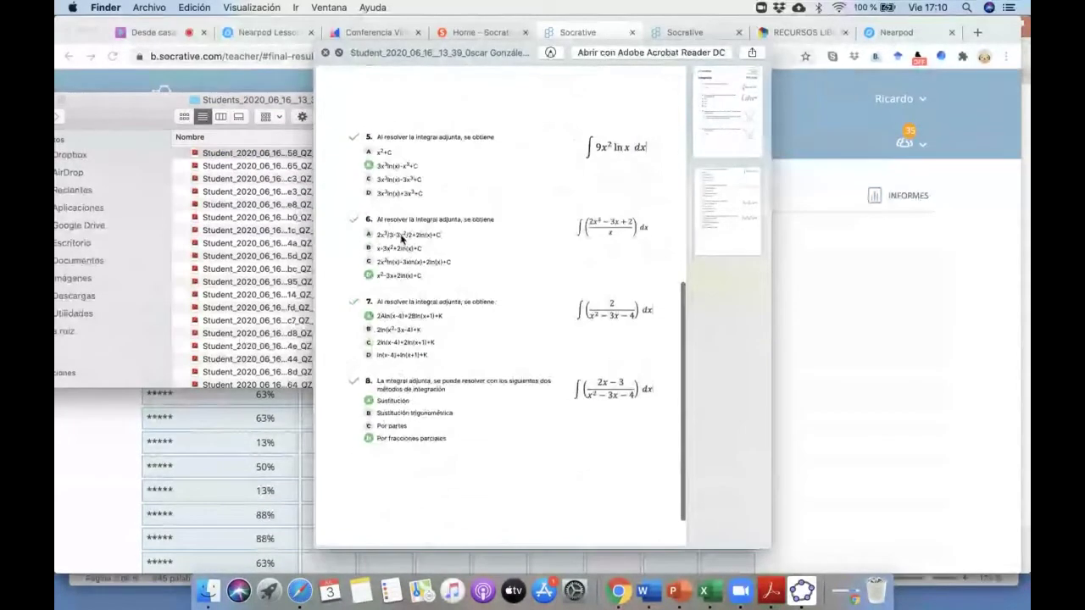
scroll(398, 391, "up", 4)
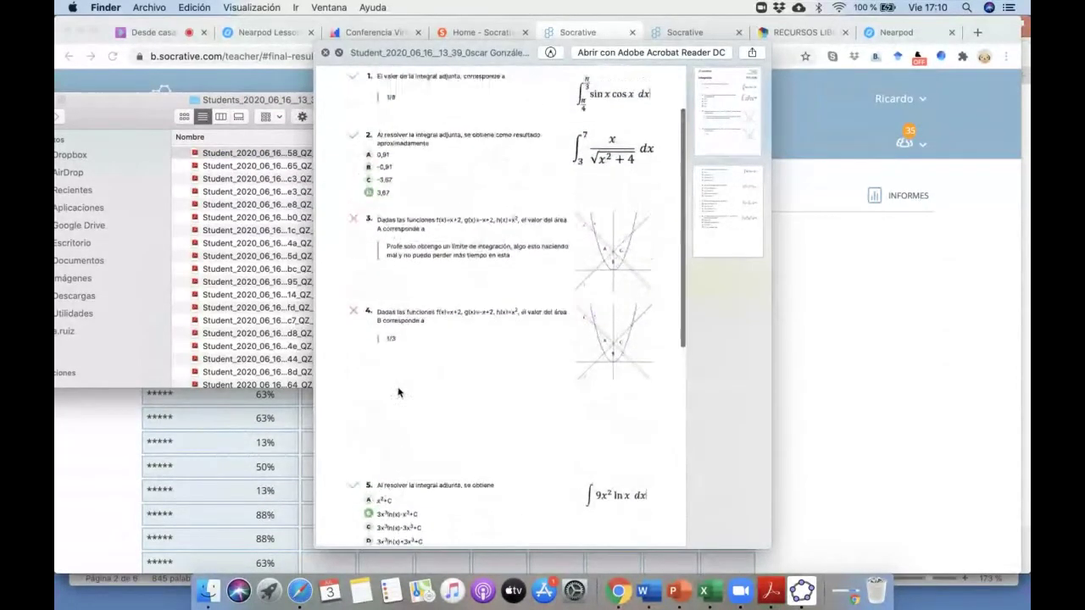
left_click(325, 53)
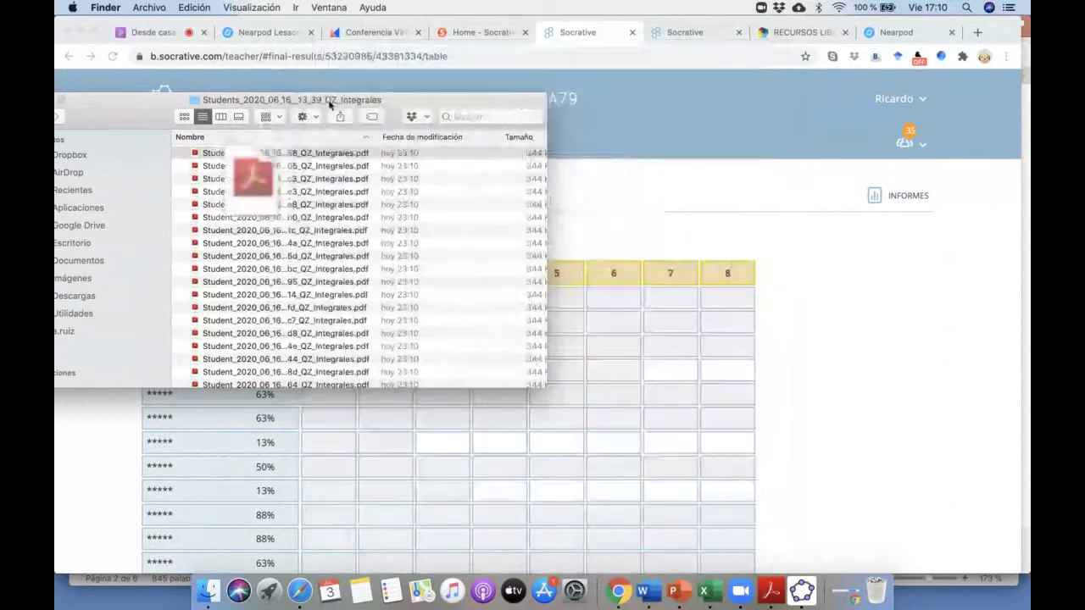
Step: Preview another student's Integrales PDF report and scroll through it
scroll(328, 348, "down", 1)
left_click(288, 330)
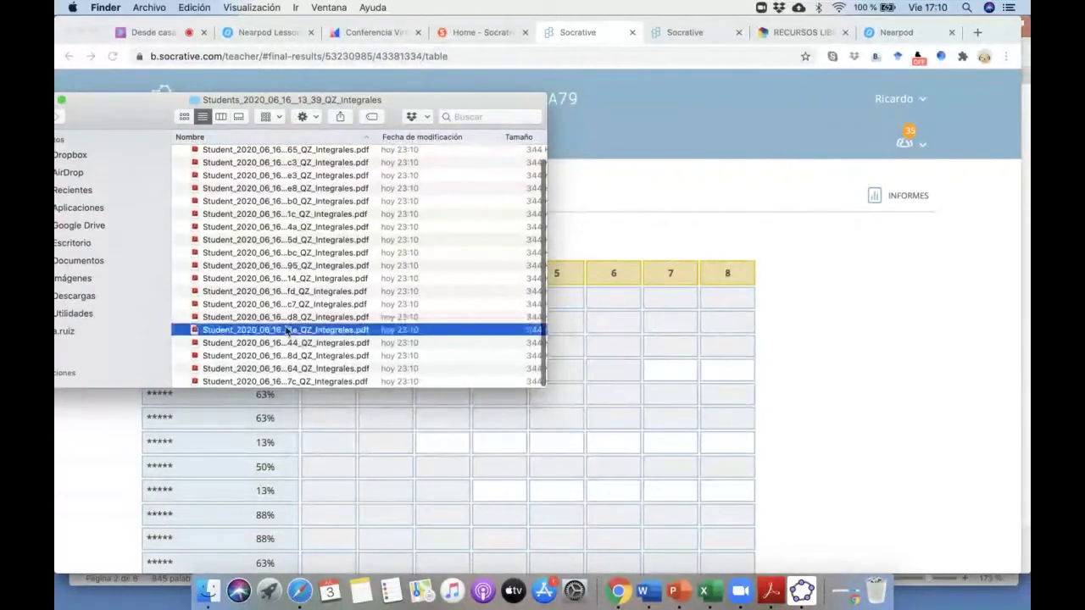
key("space")
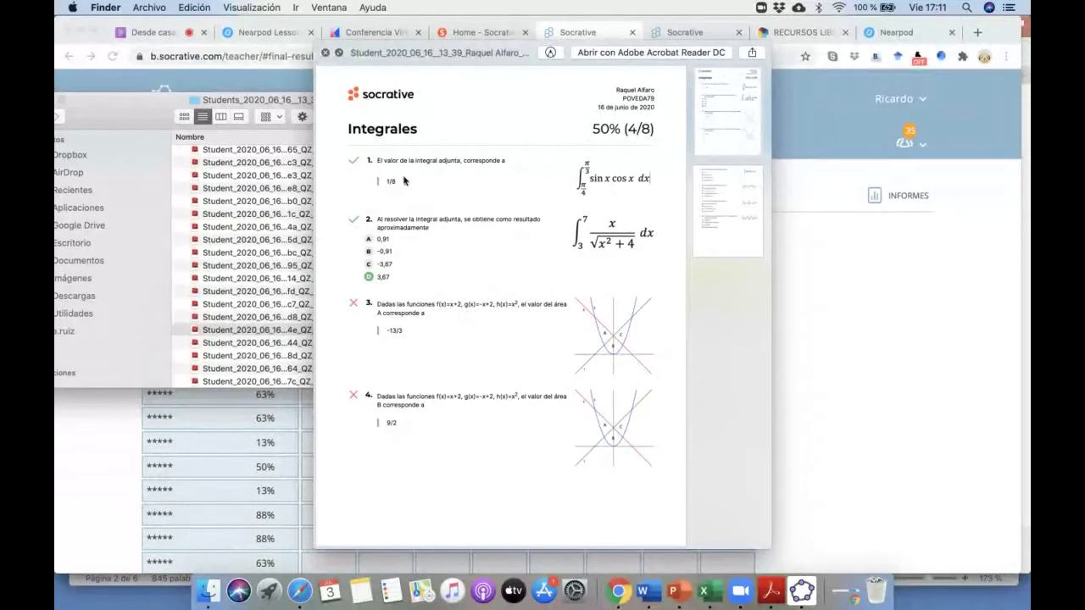
scroll(426, 315, "down", 3)
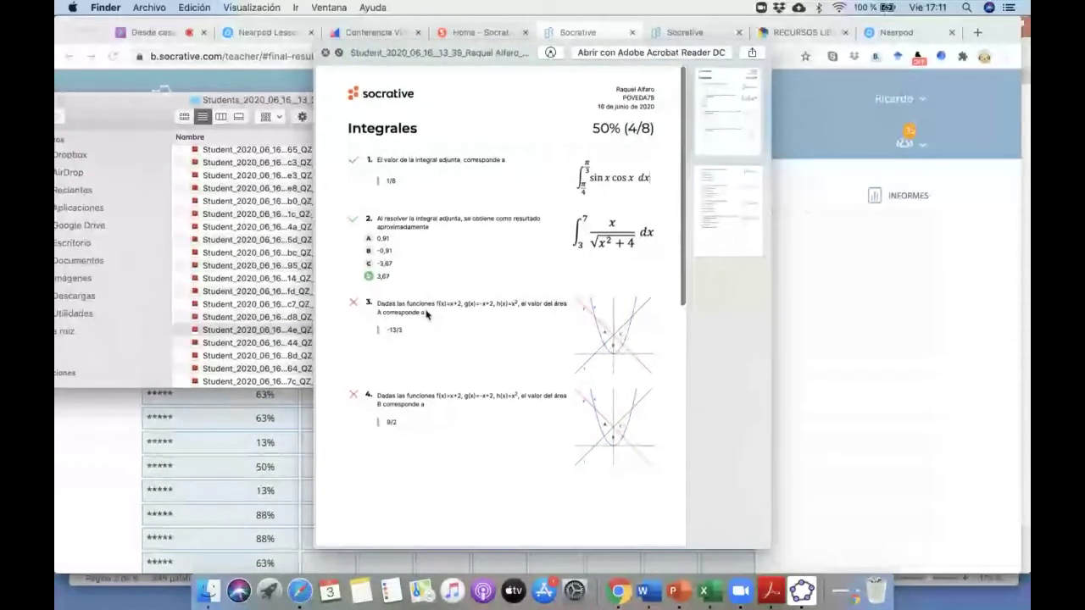
scroll(426, 316, "down", 8)
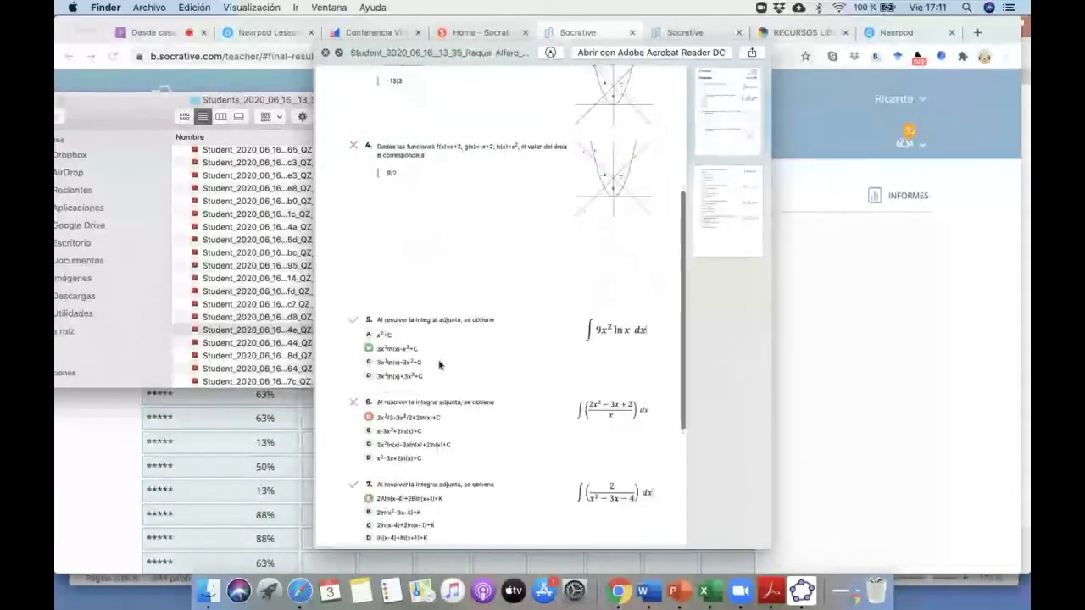
scroll(369, 123, "up", 1)
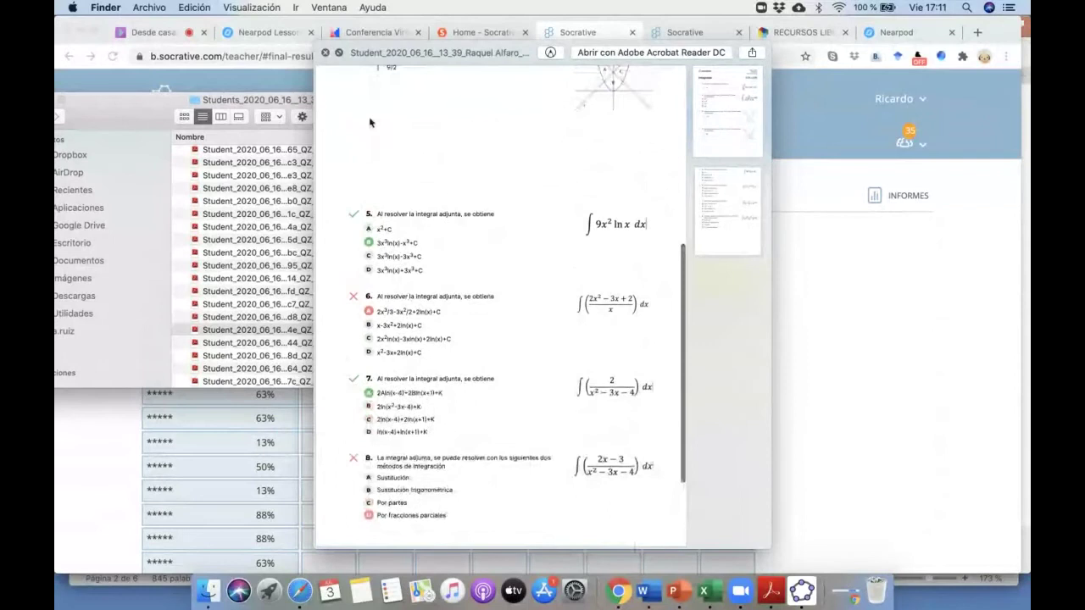
left_click(324, 53)
Step: Close the Students_2020_06_16_13_39_QZ_Integrales folder window
scroll(314, 234, "down", 2)
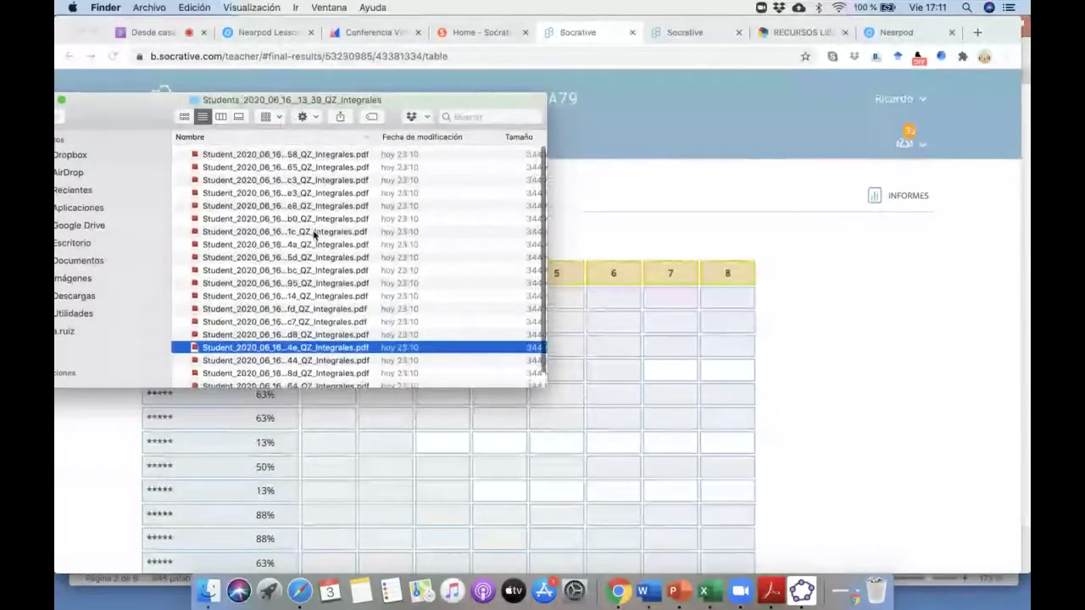
scroll(314, 235, "up", 3)
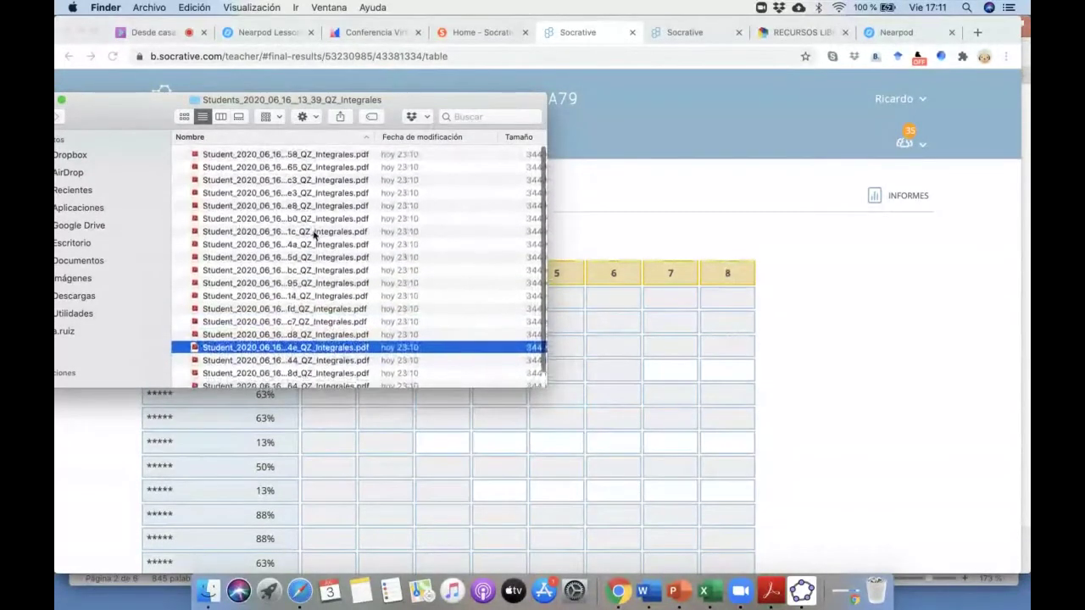
left_click_drag(119, 114, 208, 113)
left_click(133, 100)
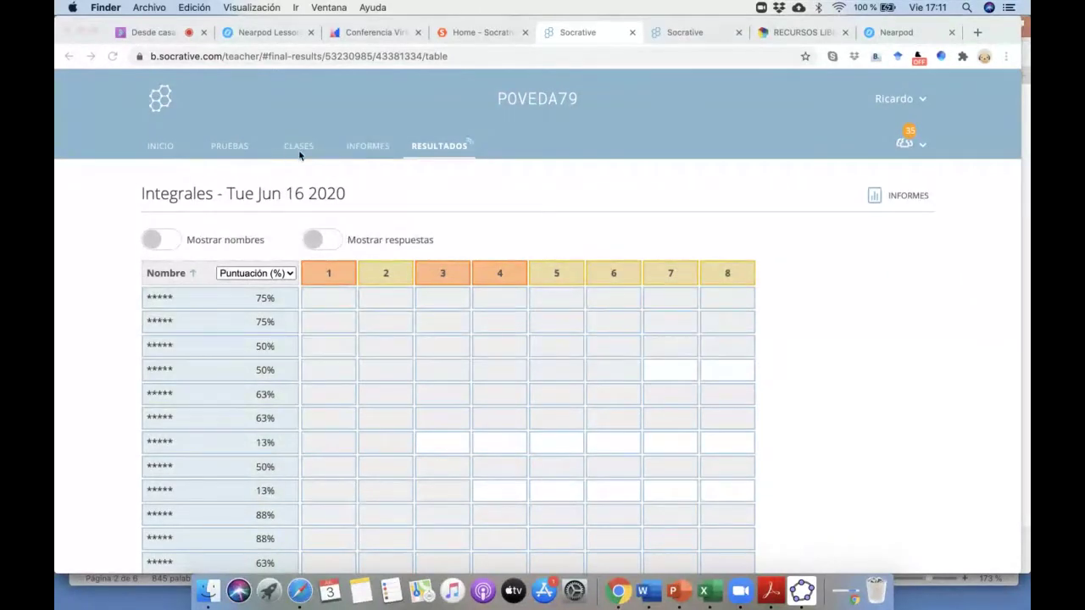
Step: Leave the Integrales results for the CLASES page, then the PRUEBAS quiz list
left_click(229, 151)
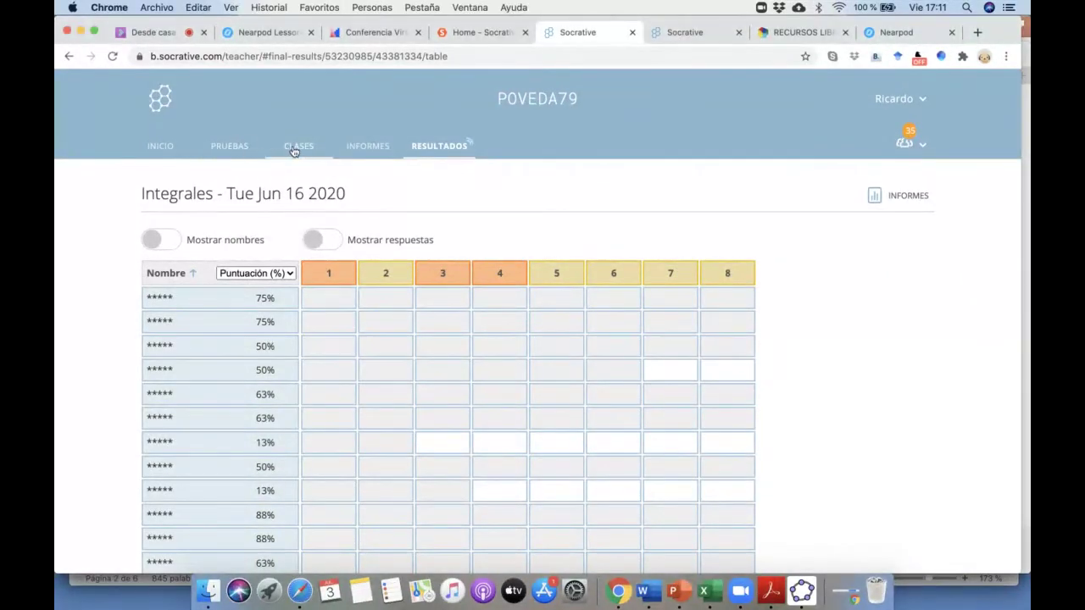
left_click(297, 145)
left_click(226, 147)
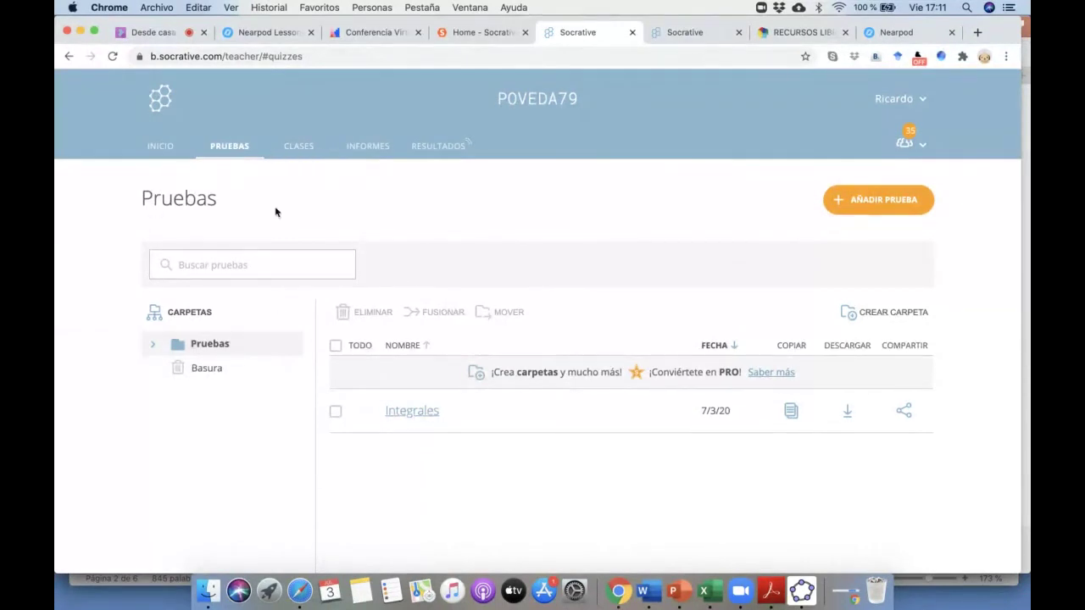
Step: Start a new quiz via AÑADIR PRUEBA > Crear nuevo, then return to PRUEBAS
left_click(875, 204)
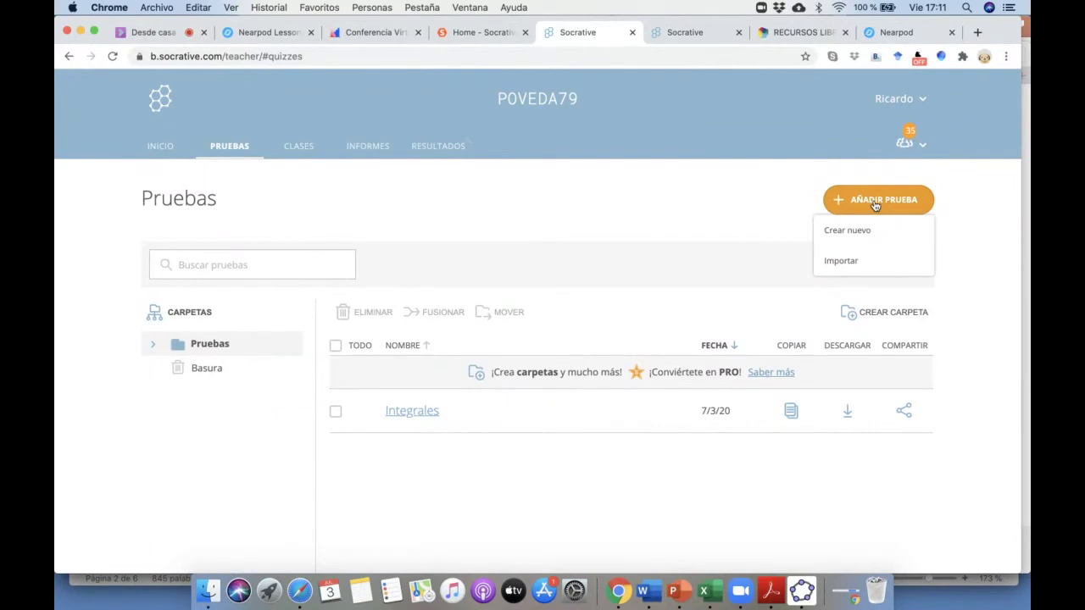
left_click(848, 234)
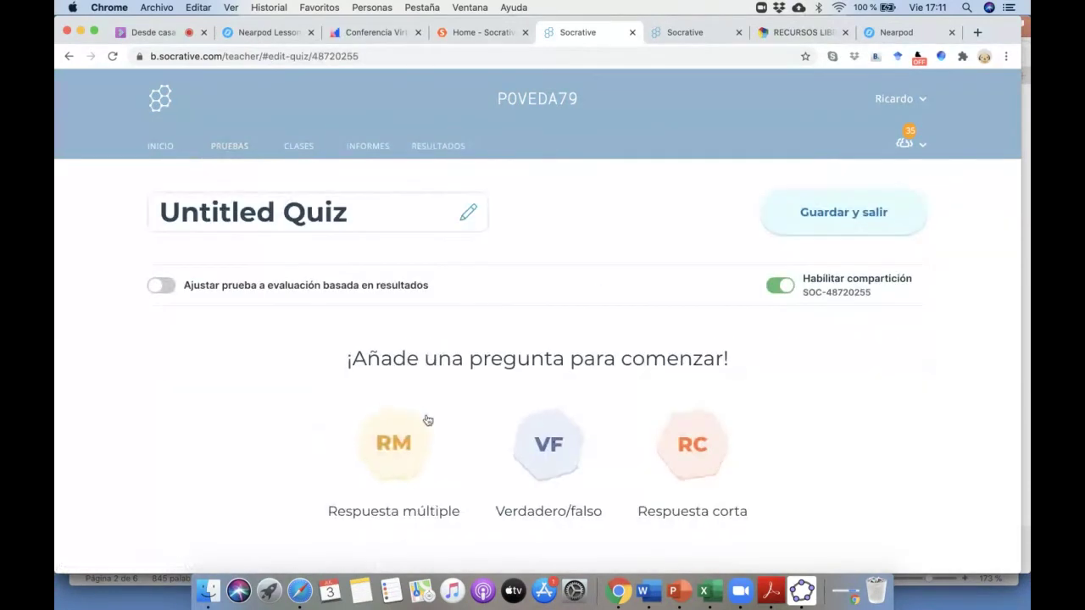
scroll(431, 421, "down", 2)
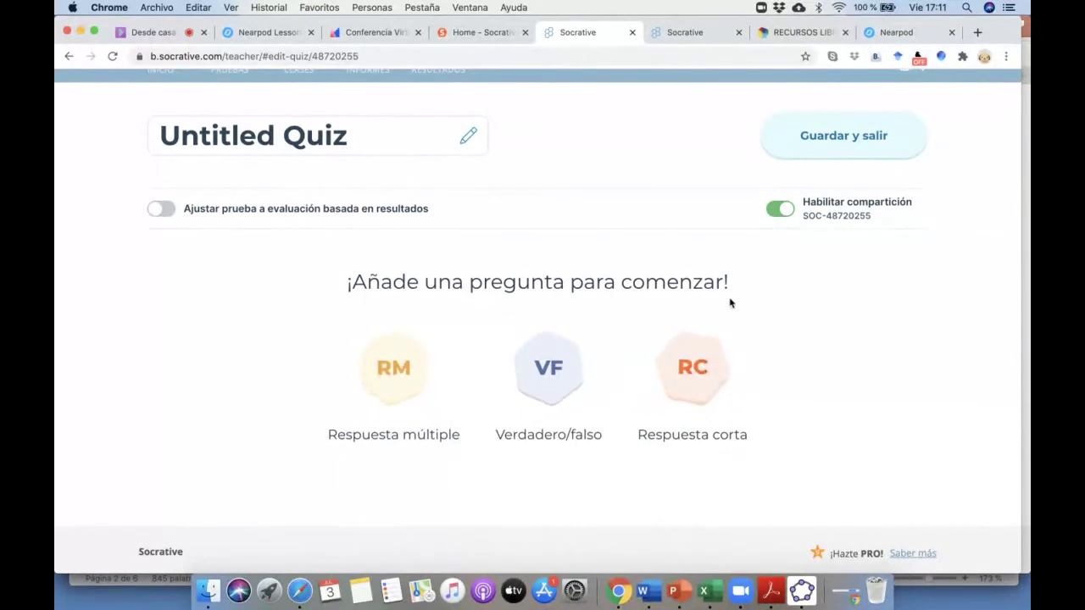
scroll(729, 303, "up", 2)
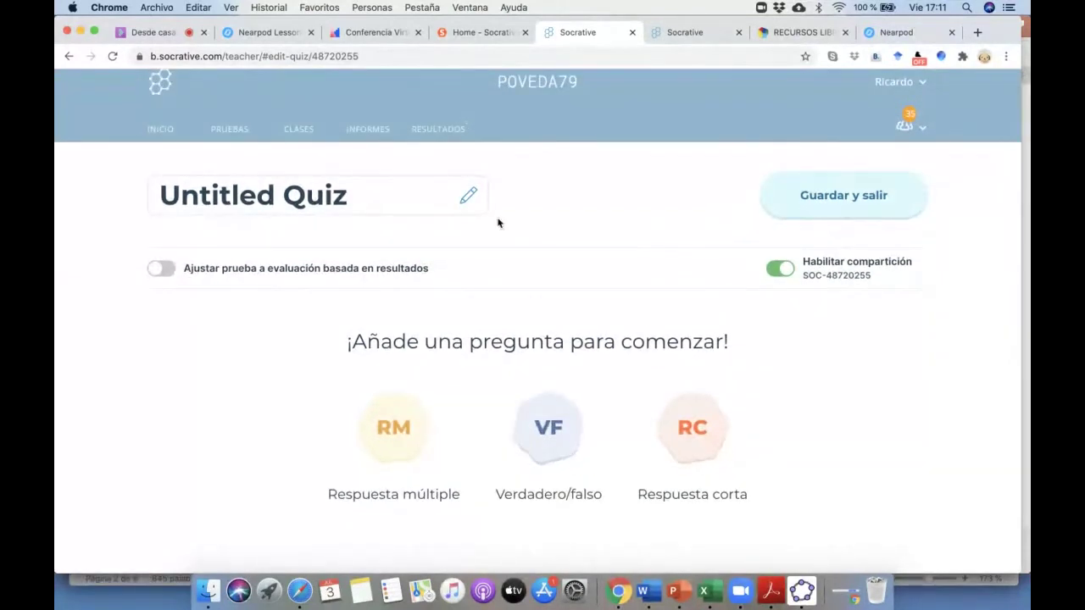
left_click(229, 129)
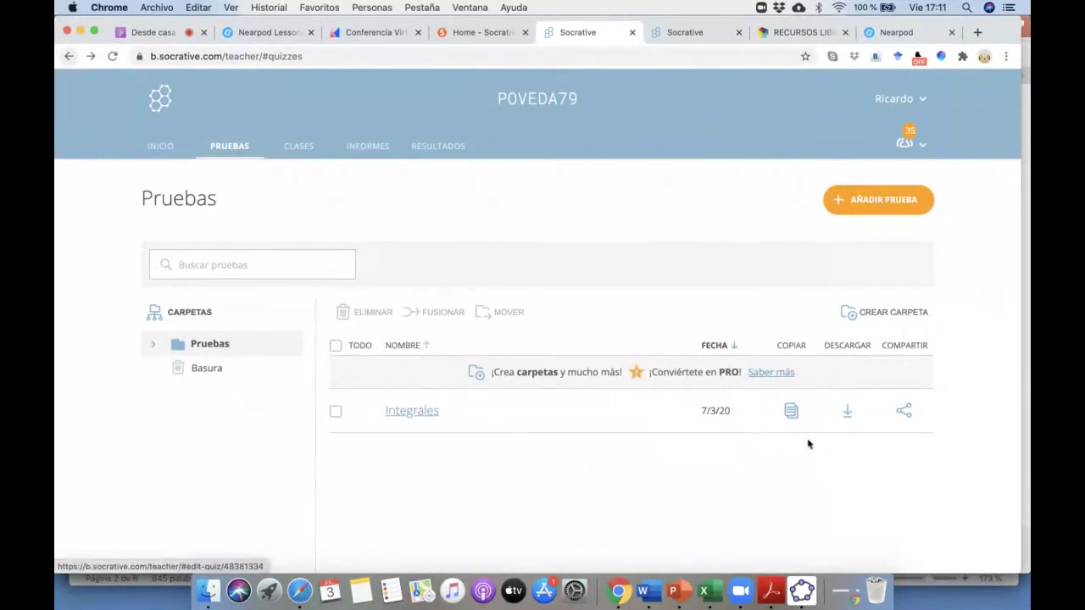
scroll(860, 436, "down", 1)
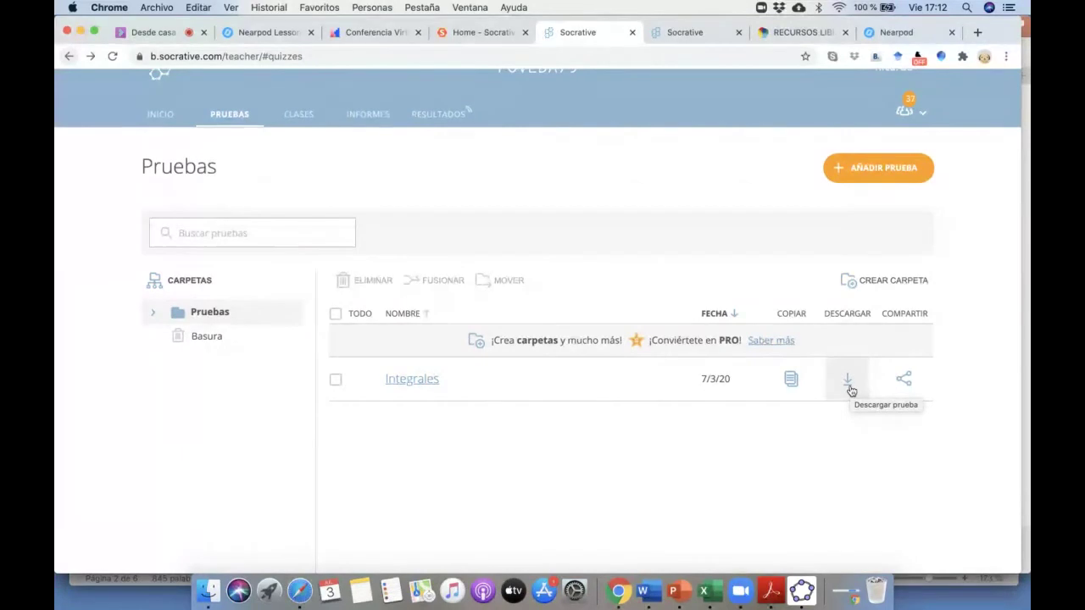
Step: Download Quiz_Integrales as PDF, open it, and scroll through its eight questions
left_click(850, 388)
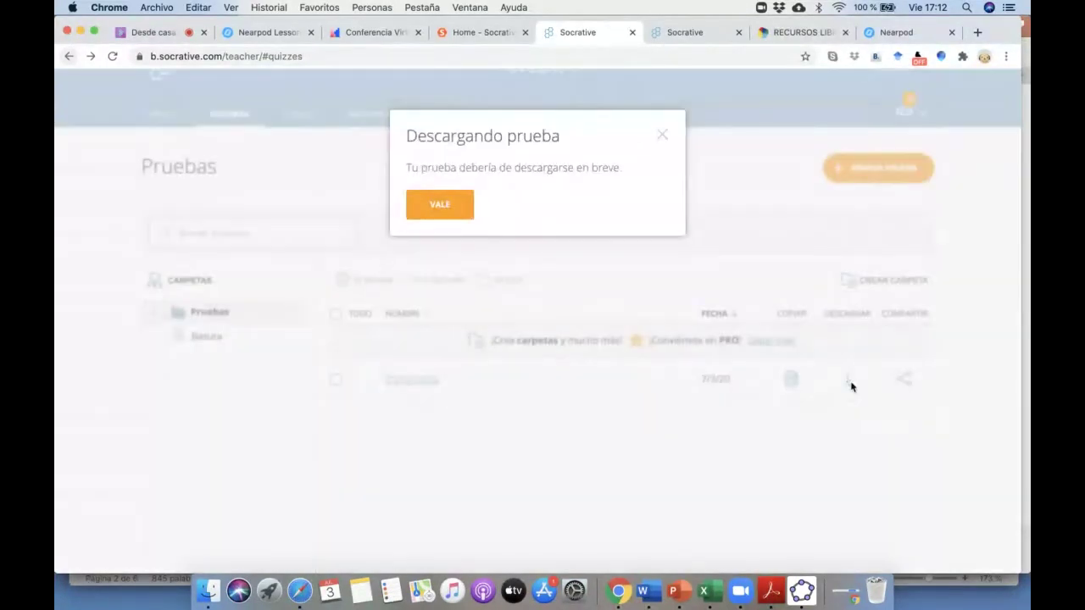
left_click(452, 206)
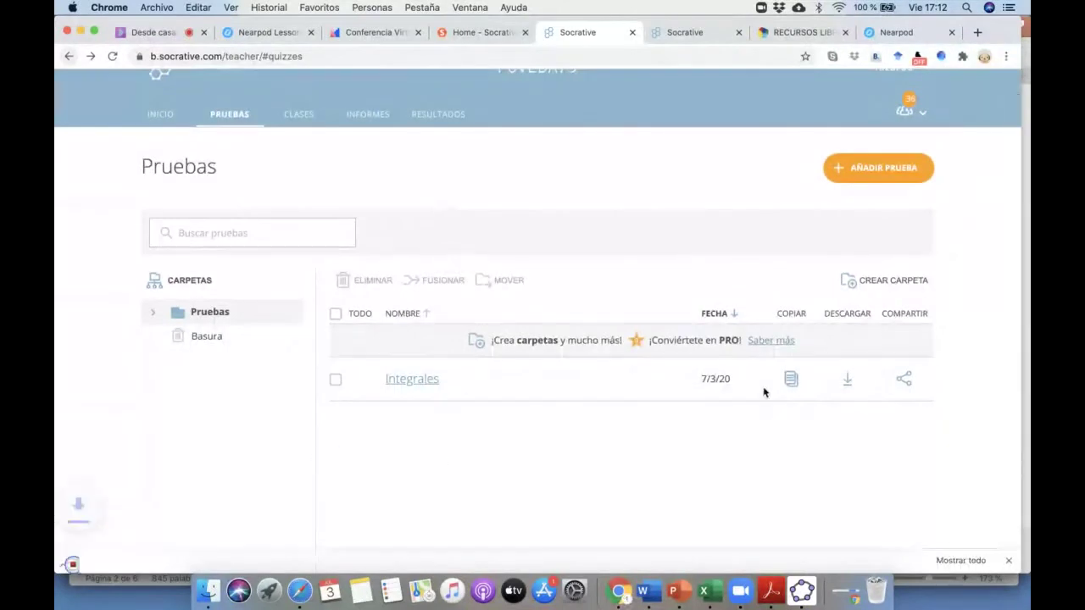
left_click(150, 559)
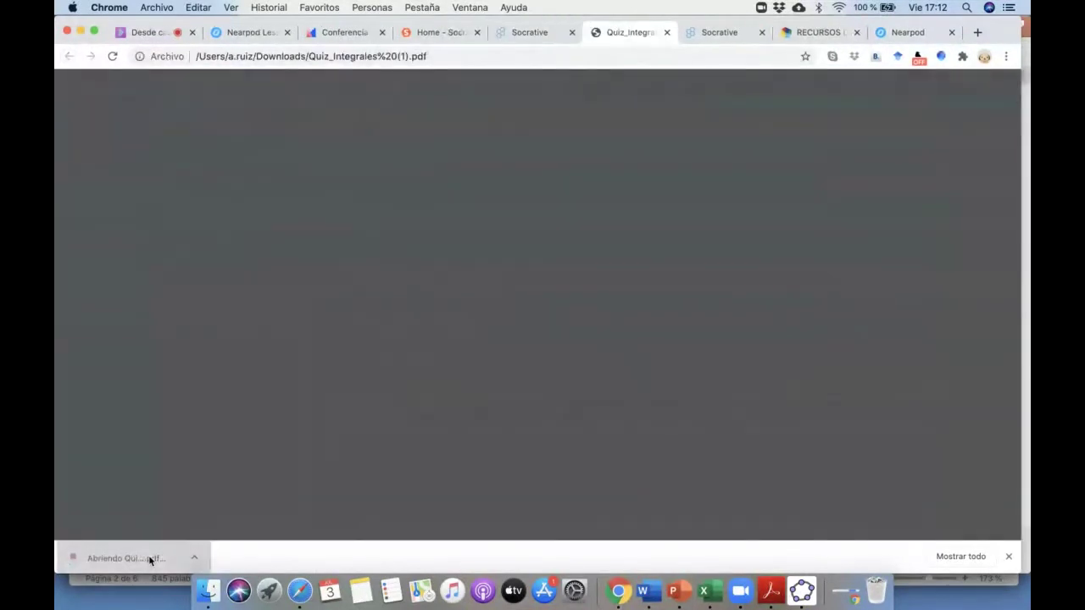
scroll(426, 448, "down", 3)
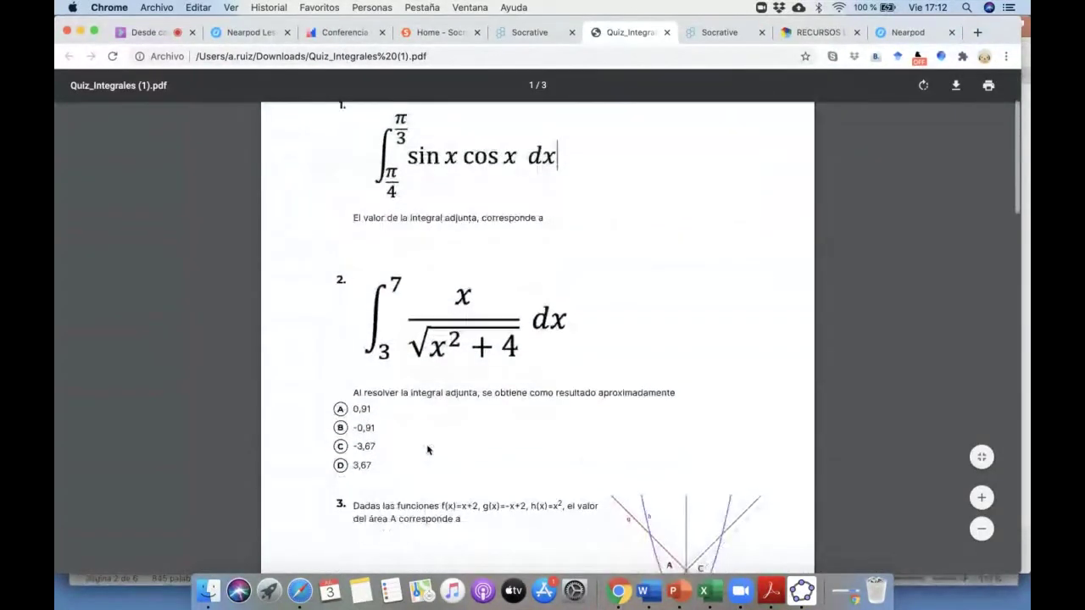
scroll(378, 222, "up", 3)
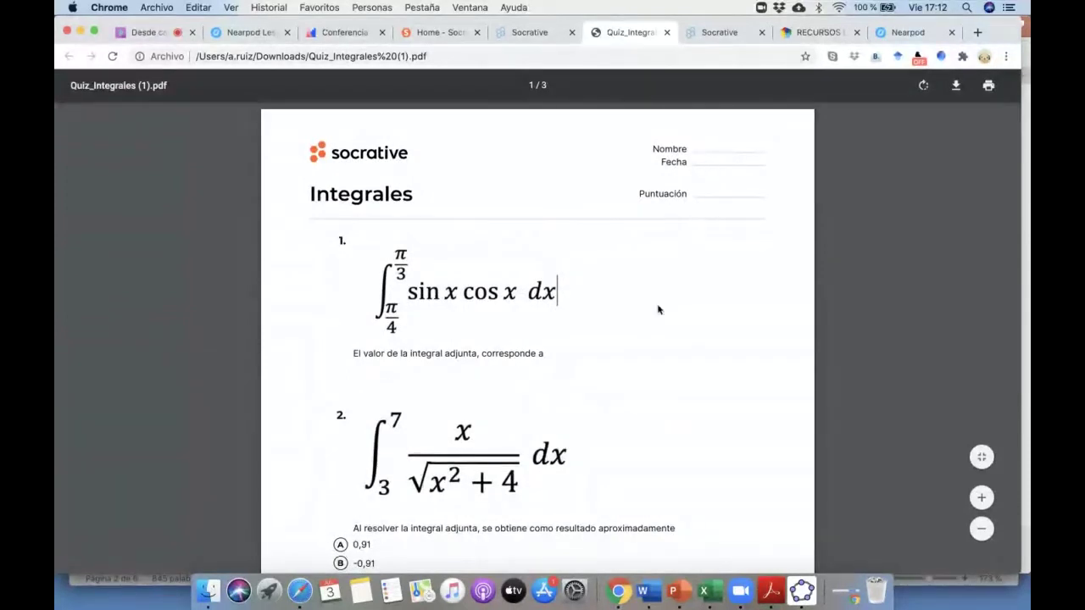
scroll(657, 309, "down", 10)
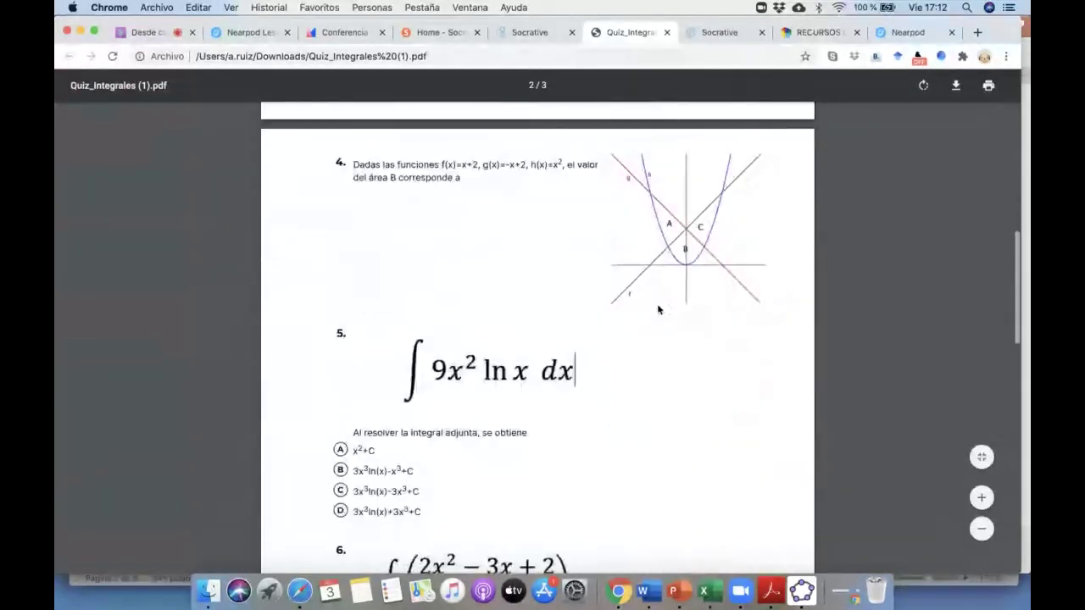
scroll(657, 309, "down", 10)
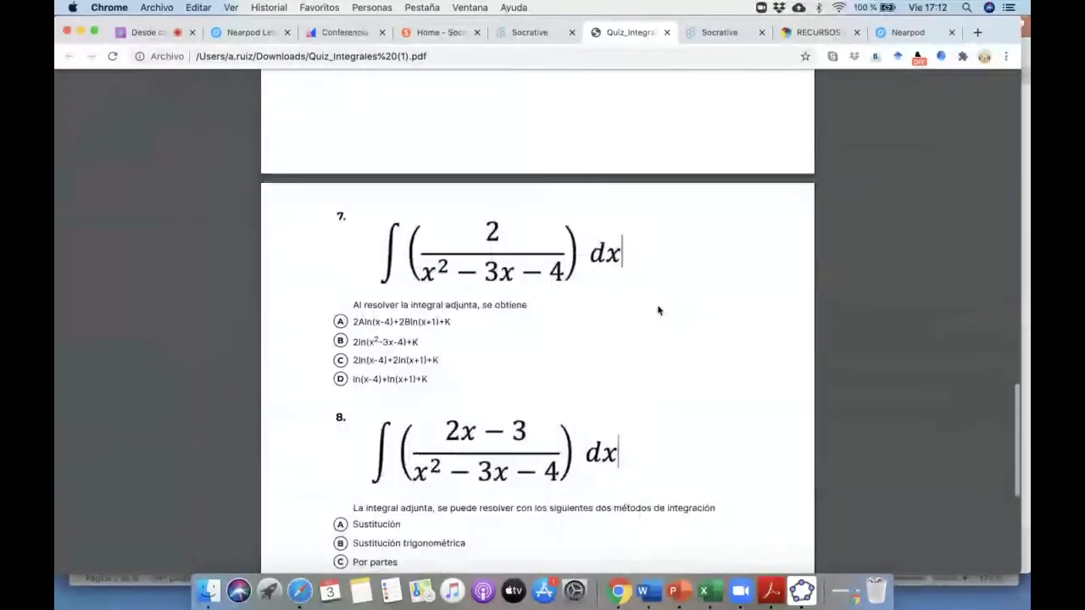
scroll(658, 310, "down", 6)
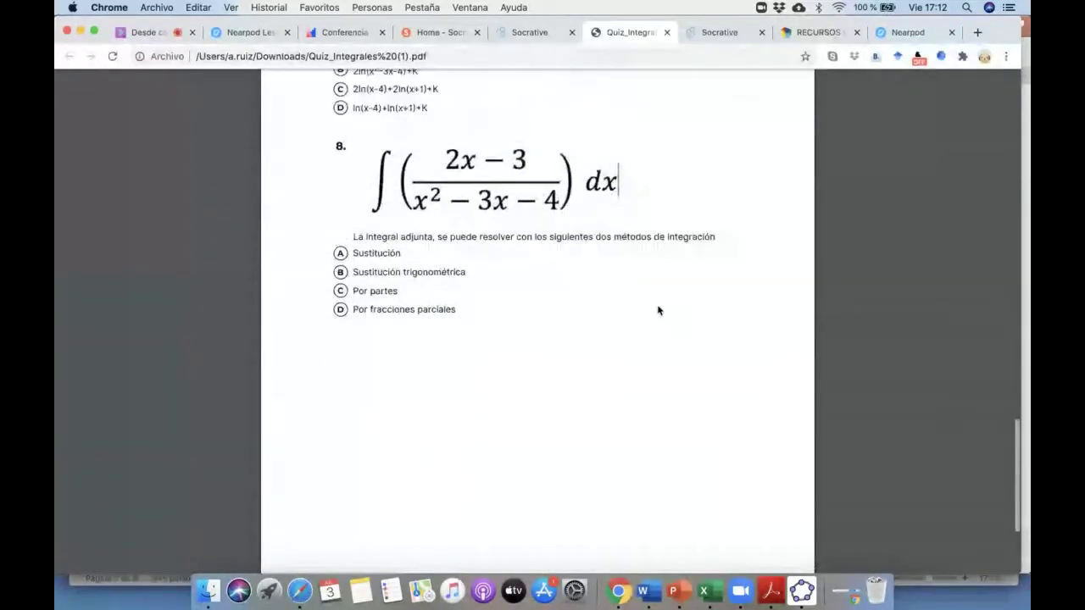
scroll(657, 310, "up", 20)
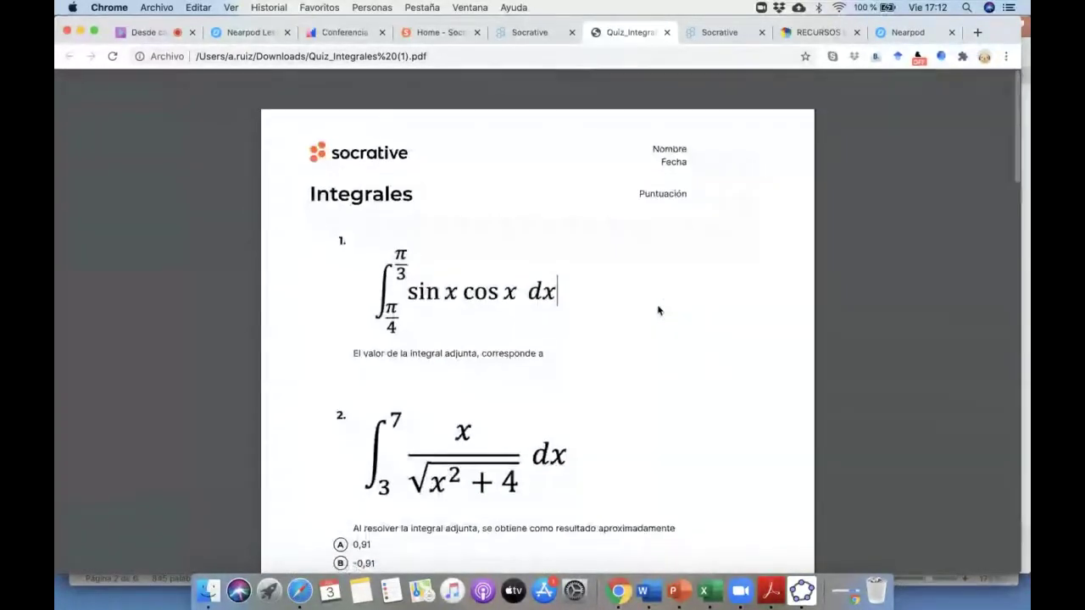